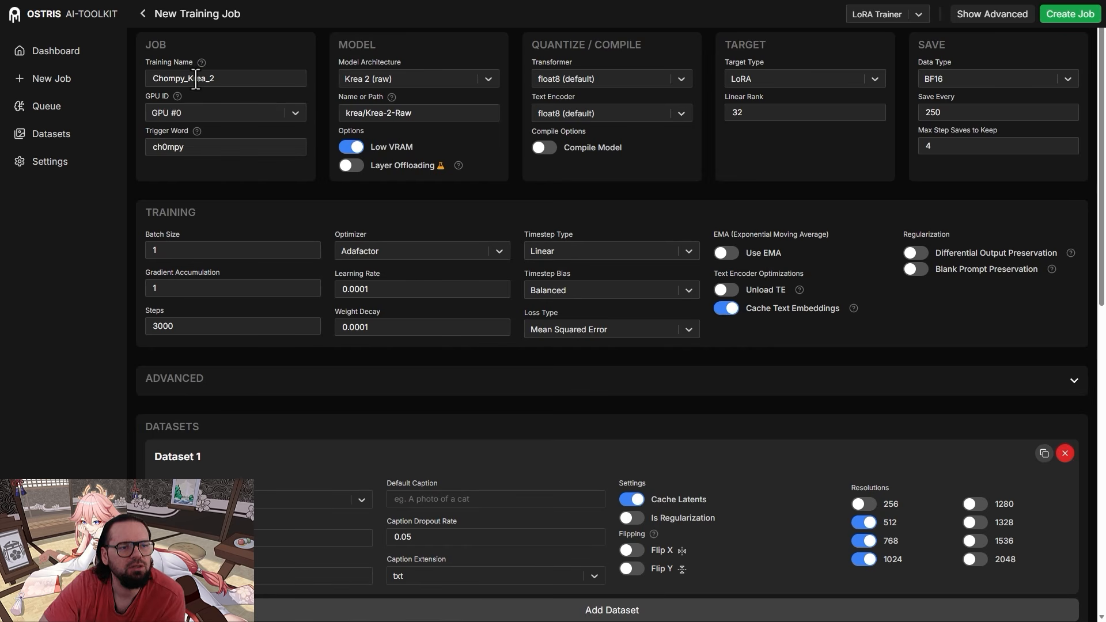
- Review the job's training name and trigger word, and look through the available model architectures
left_click(215, 79)
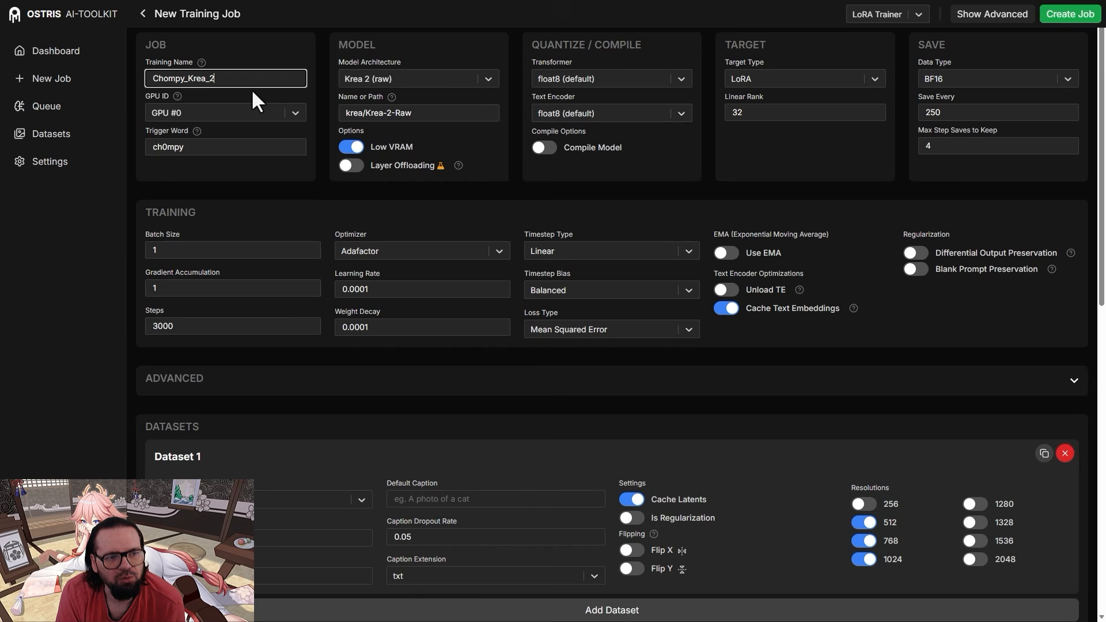
left_click(217, 150)
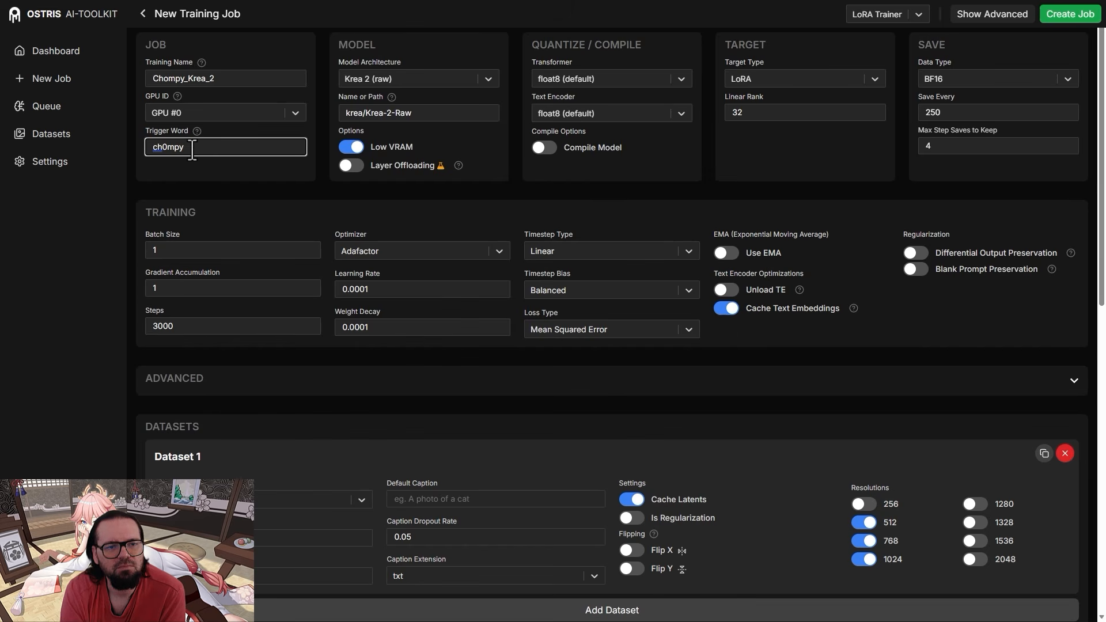
left_click(488, 78)
scroll(451, 205, "down", 5)
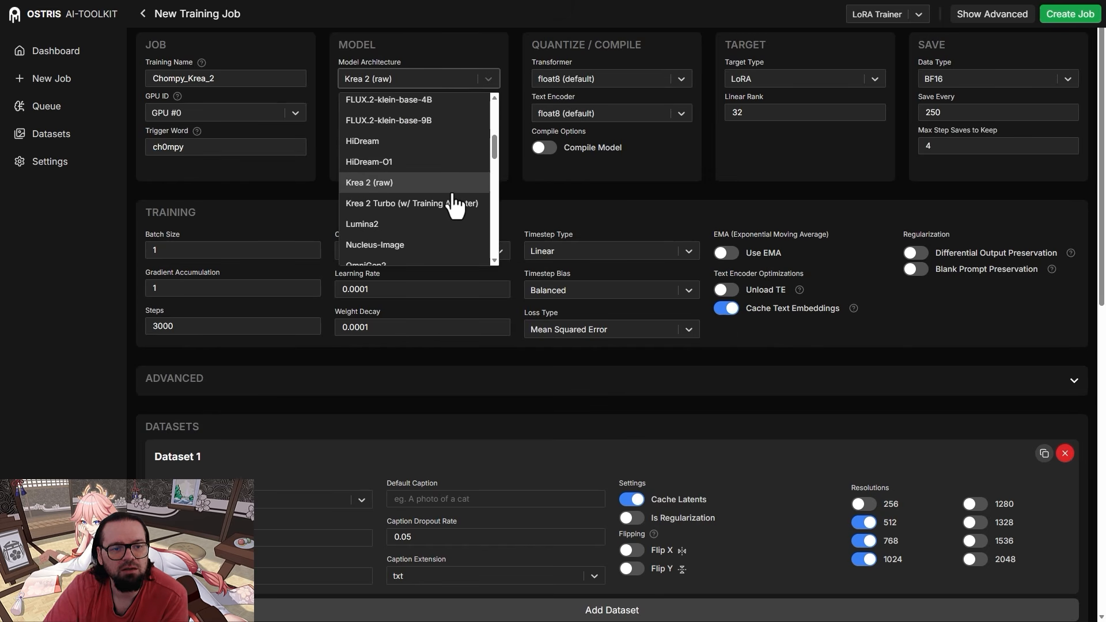
scroll(455, 205, "down", 8)
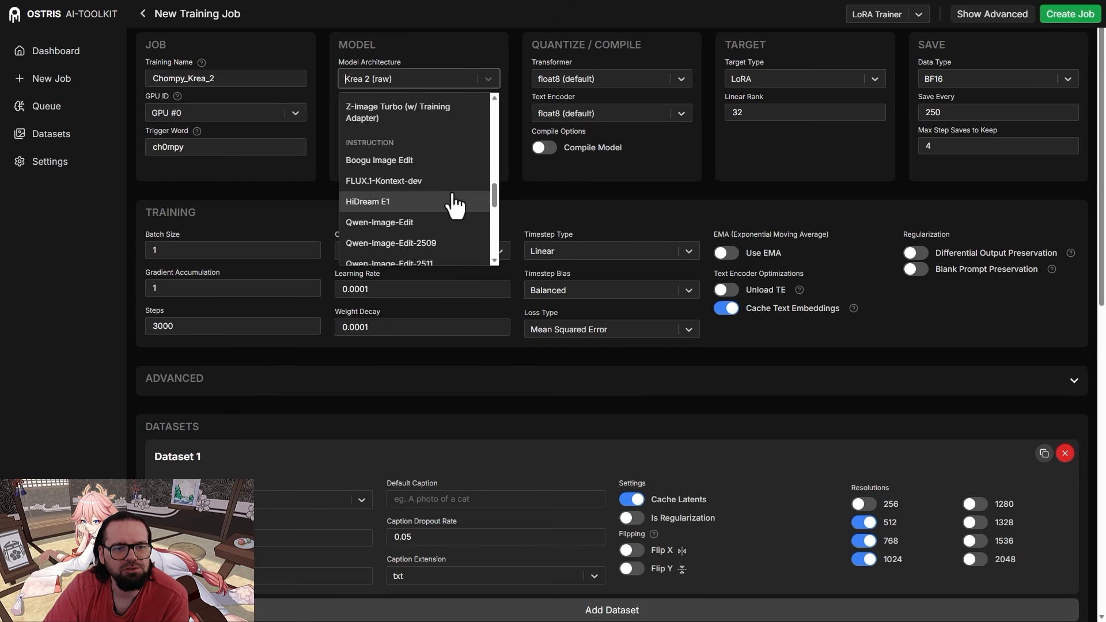
scroll(453, 196, "up", 5)
scroll(451, 184, "down", 4)
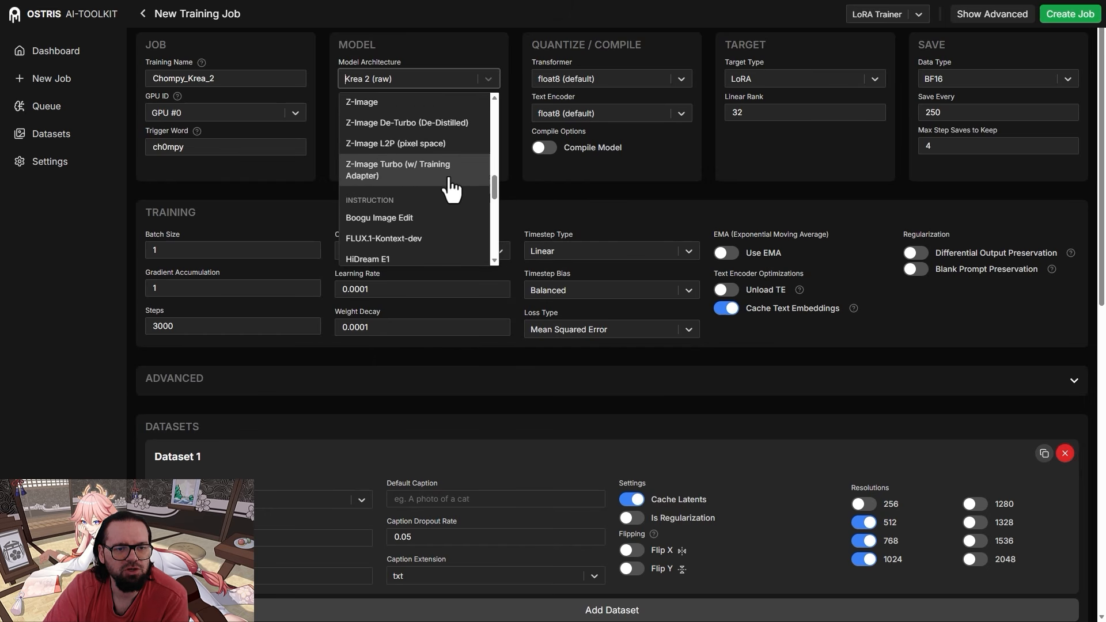
scroll(451, 187, "up", 7)
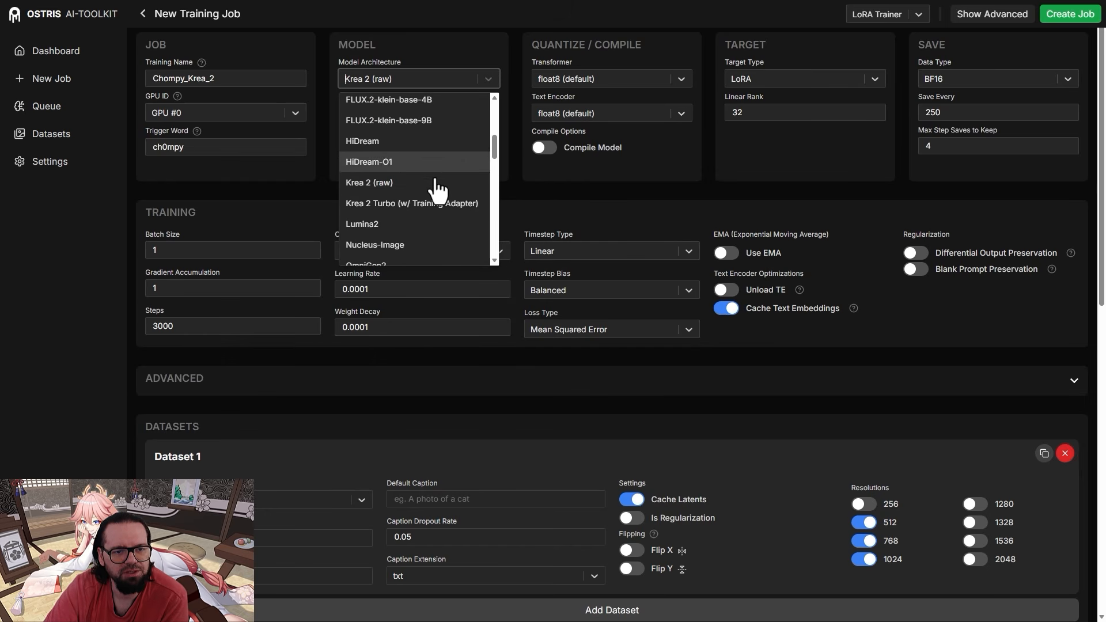
left_click(539, 188)
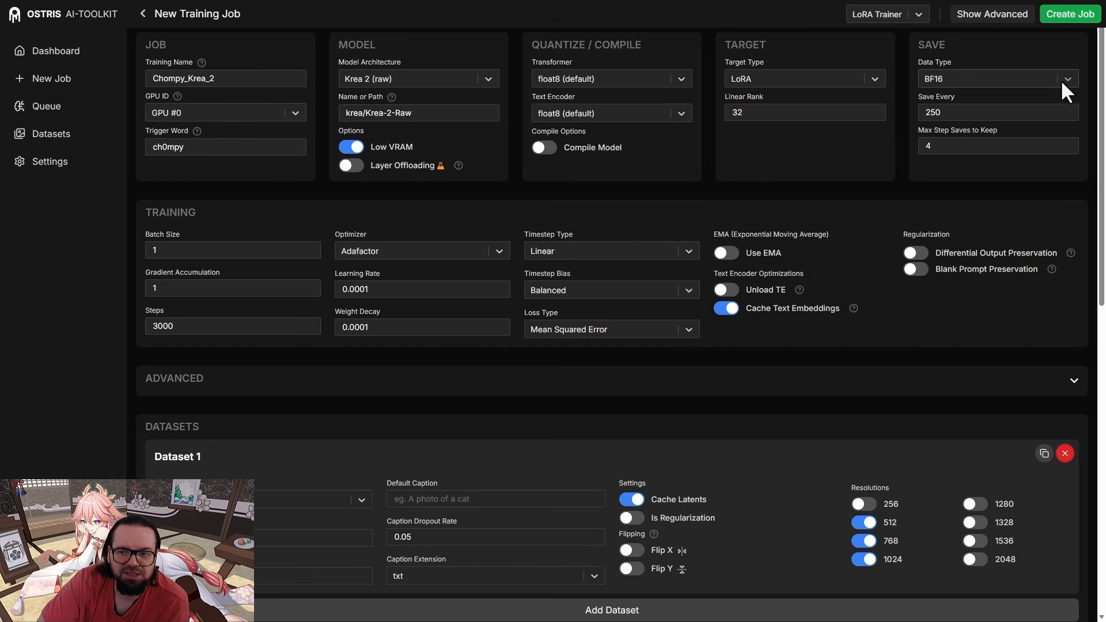
- Set the maximum number of step saves to keep to 8
left_click(960, 115)
left_click(948, 147)
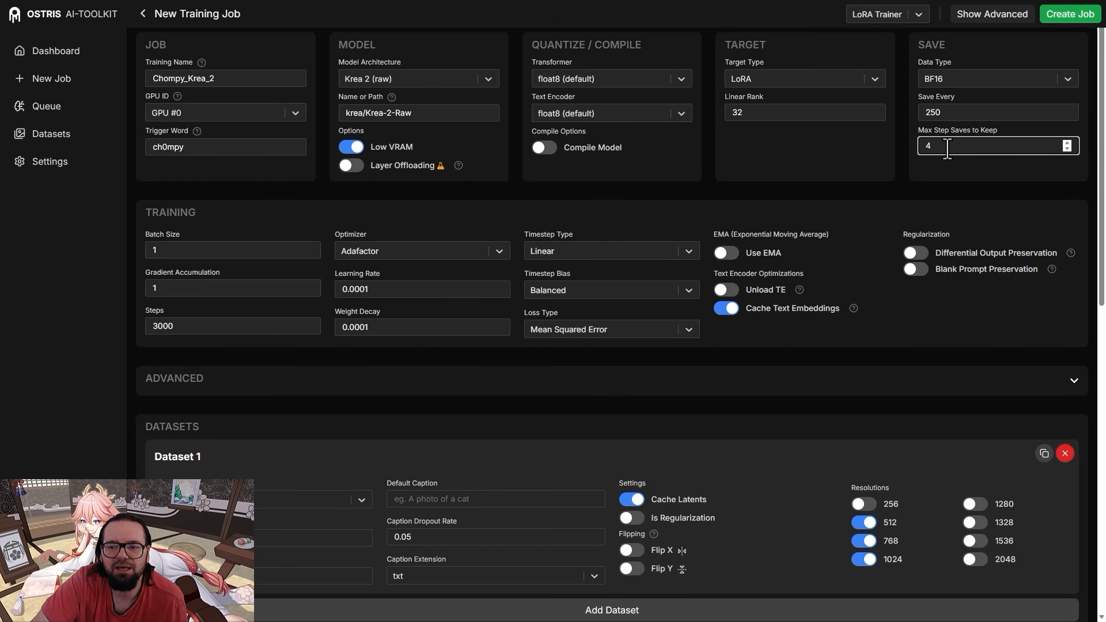
left_click_drag(947, 148, 920, 146)
type("8")
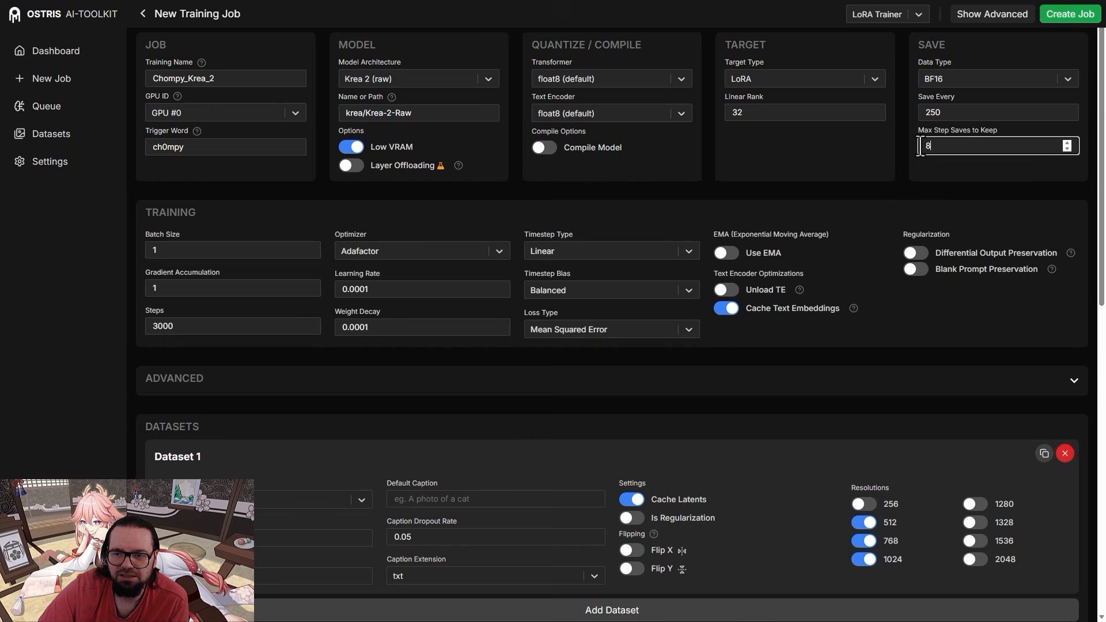
left_click(913, 188)
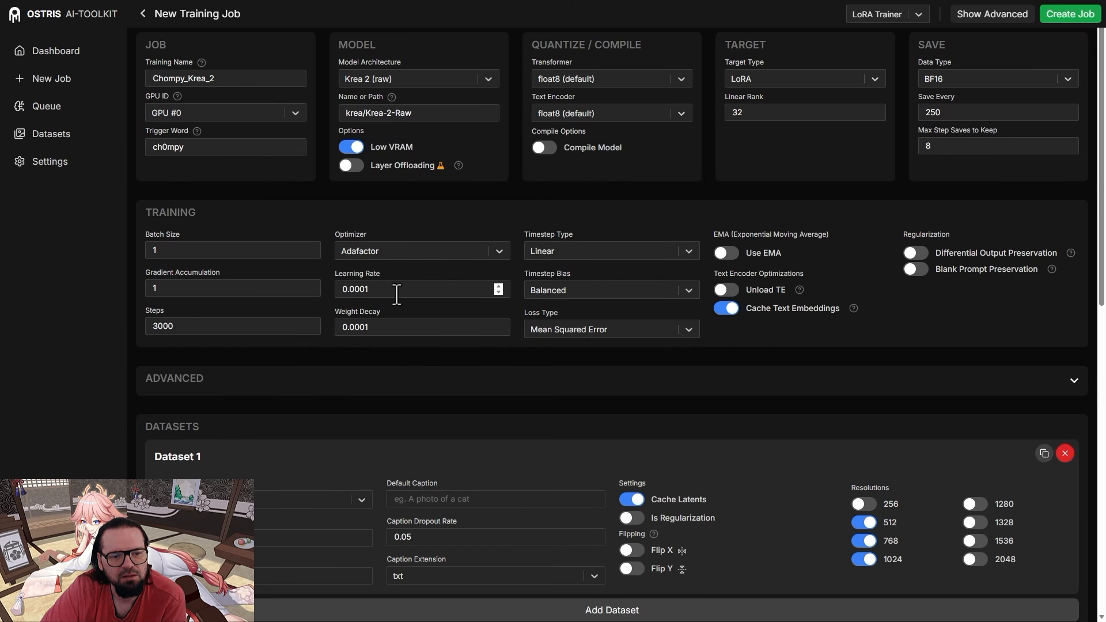
- Change the training optimizer to Automagic v2 and check the available timestep types
left_click(493, 254)
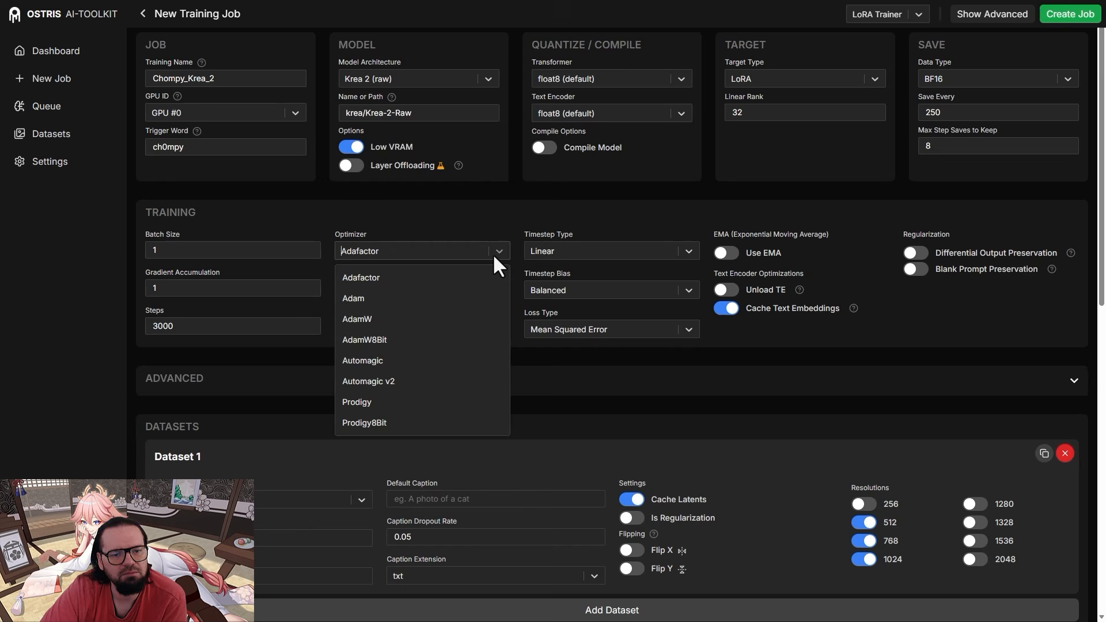
left_click(442, 382)
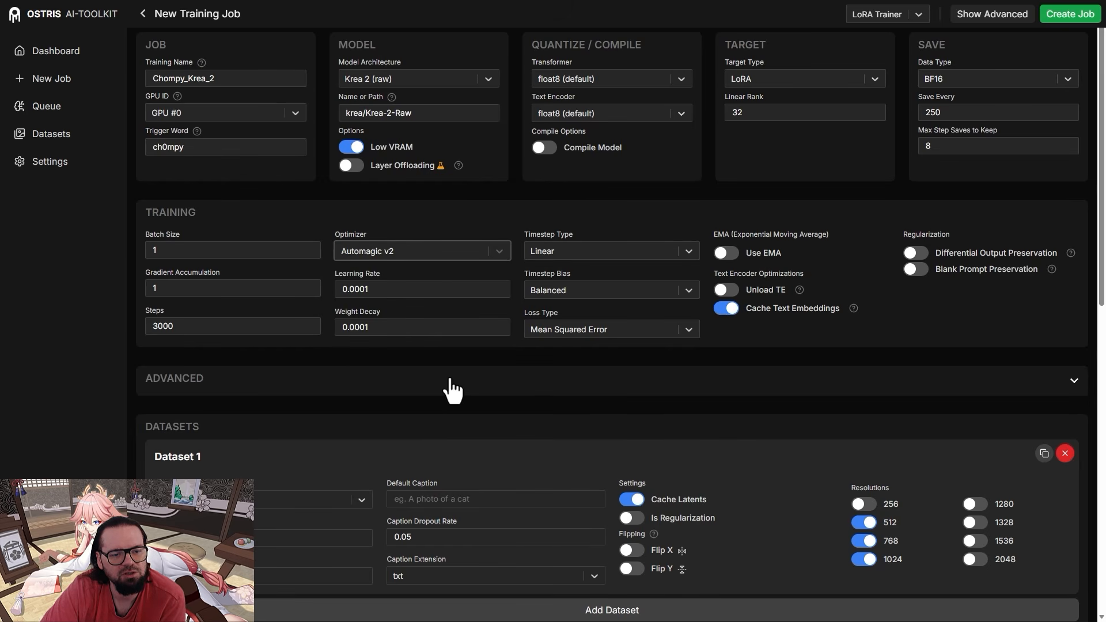
left_click(693, 249)
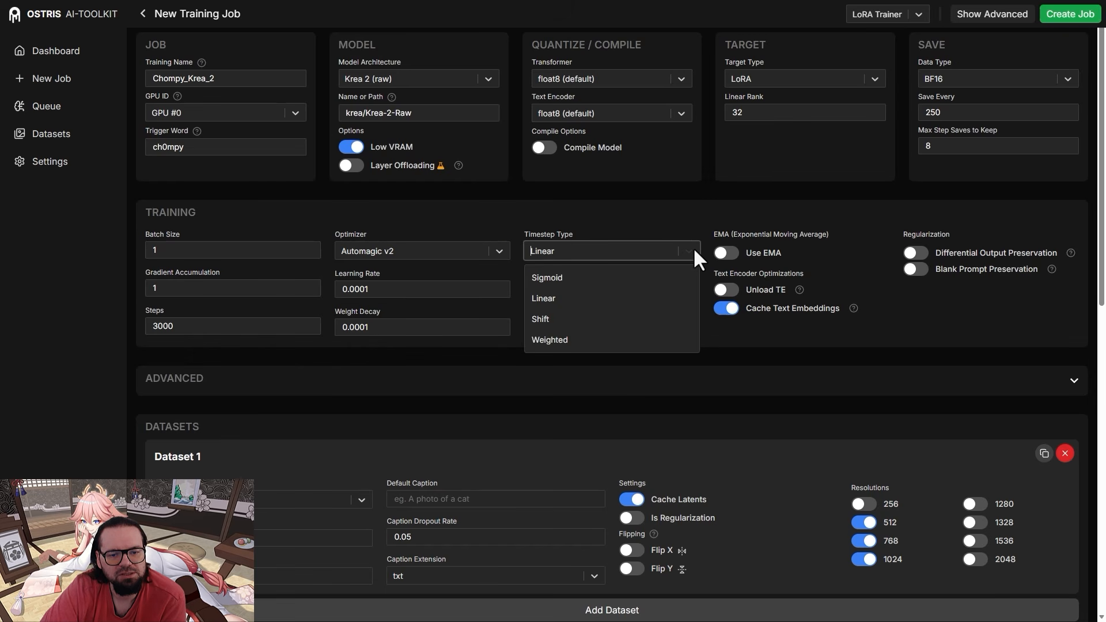
left_click(663, 213)
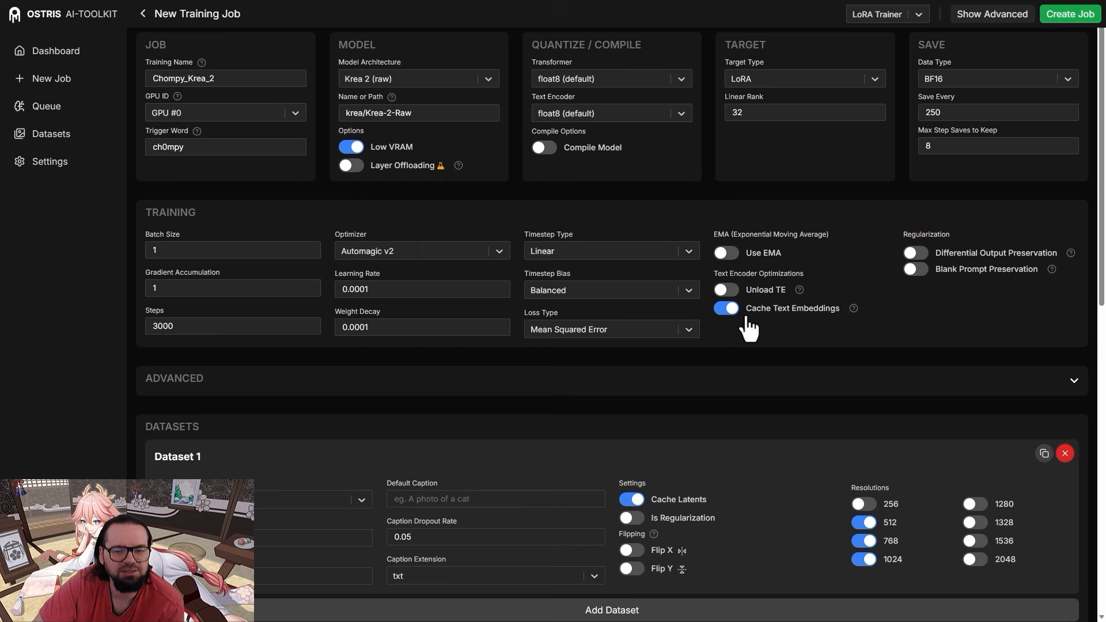
left_click(179, 327)
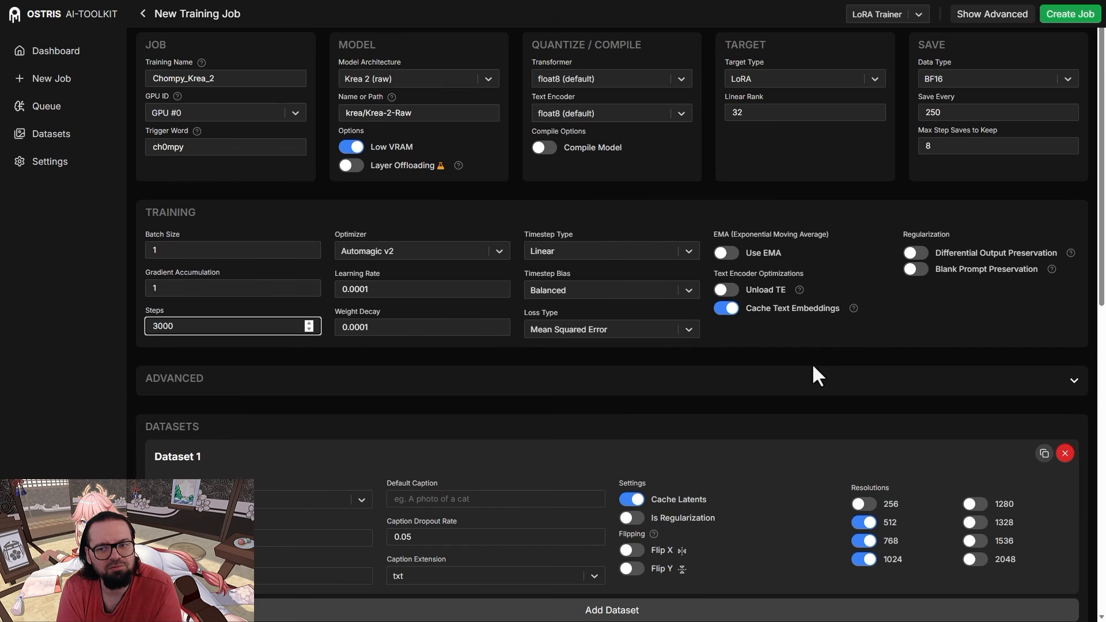
- Enable Skip First Sample in the job's advanced sampling settings
scroll(484, 305, "down", 5)
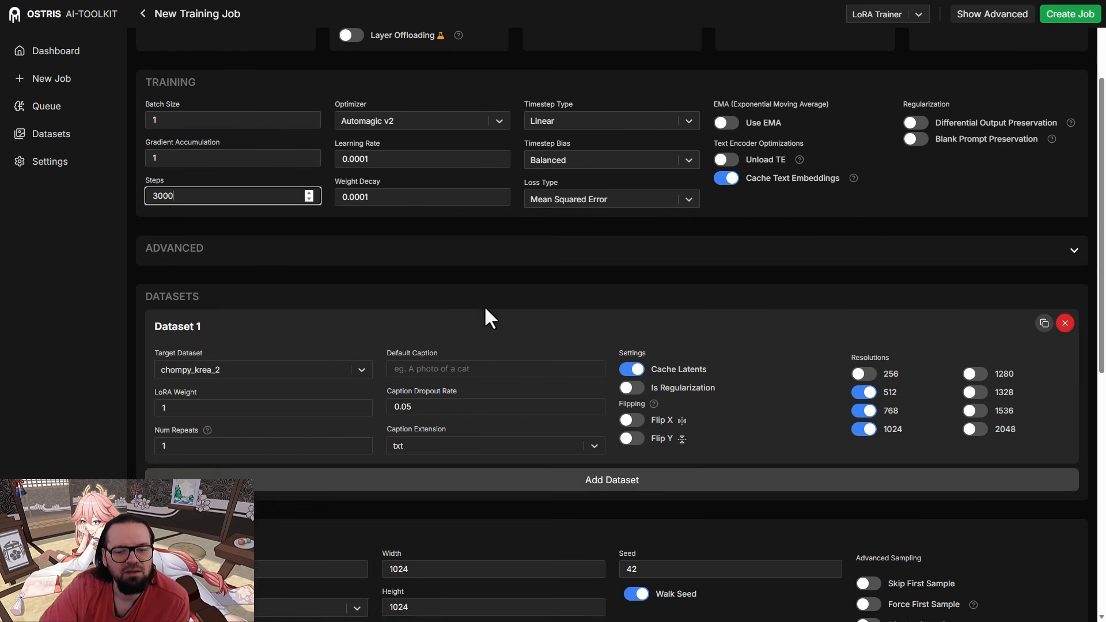
scroll(374, 415, "up", 5)
scroll(372, 416, "down", 4)
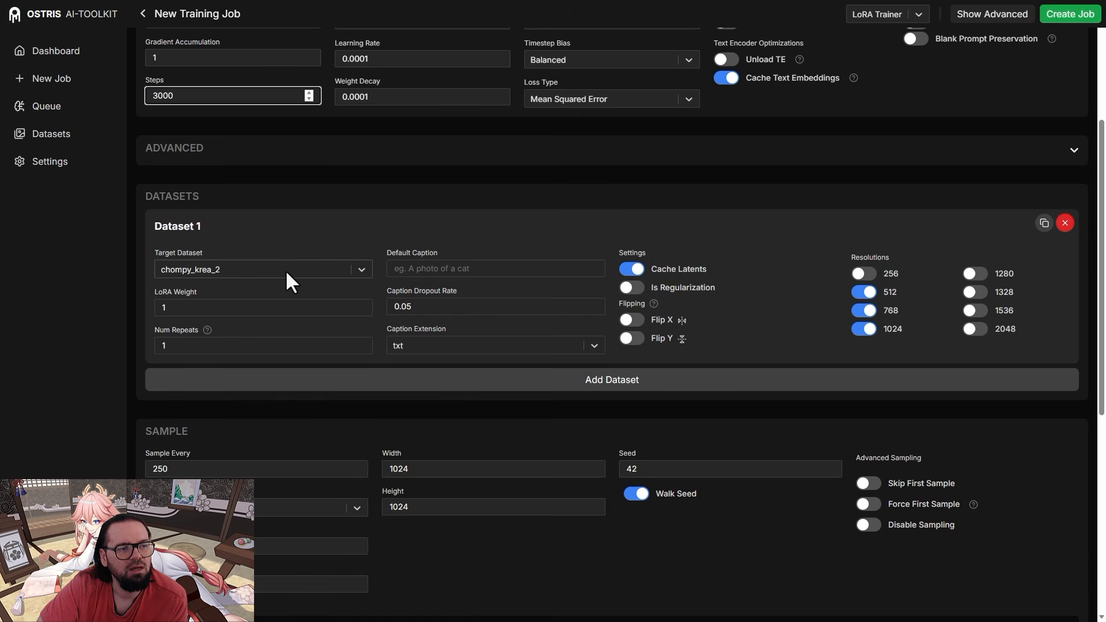
scroll(288, 269, "up", 1)
scroll(290, 272, "down", 1)
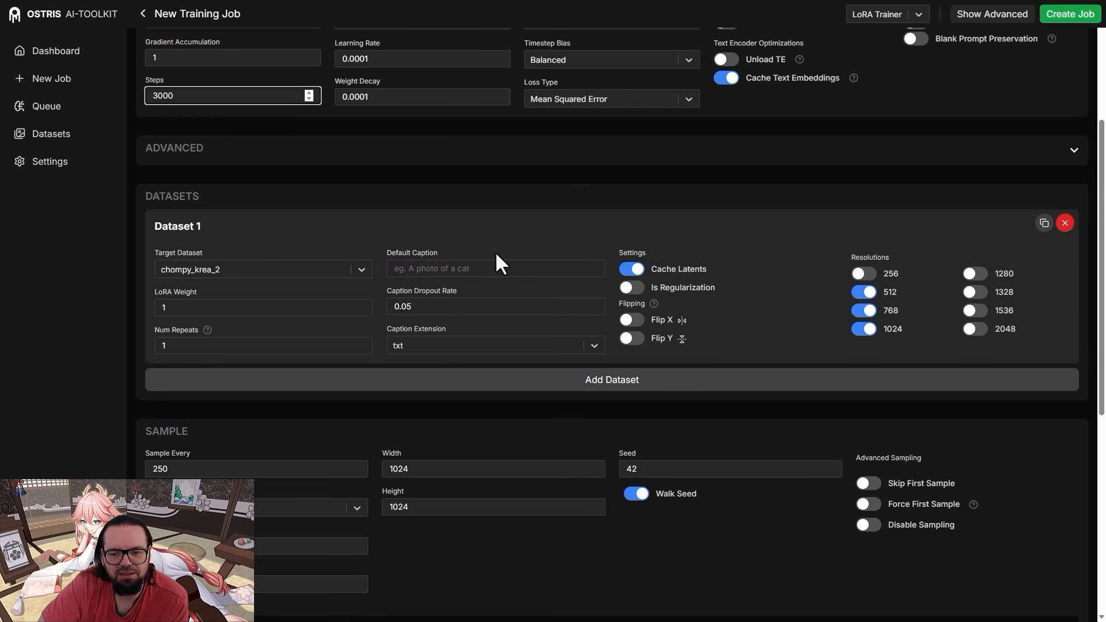
scroll(504, 257, "down", 1)
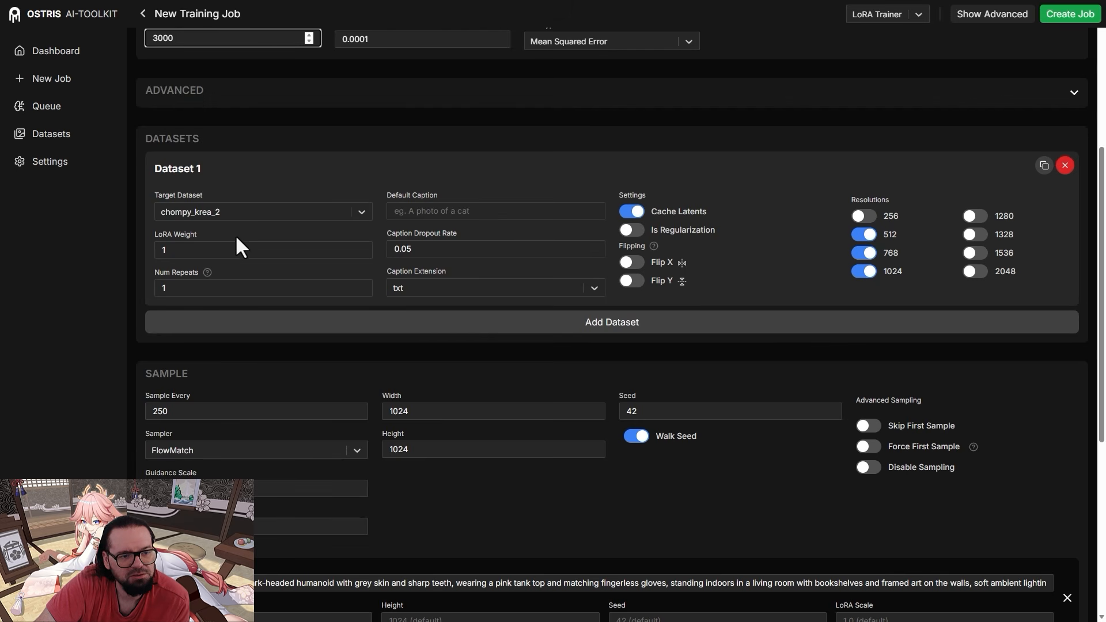
scroll(286, 255, "down", 4)
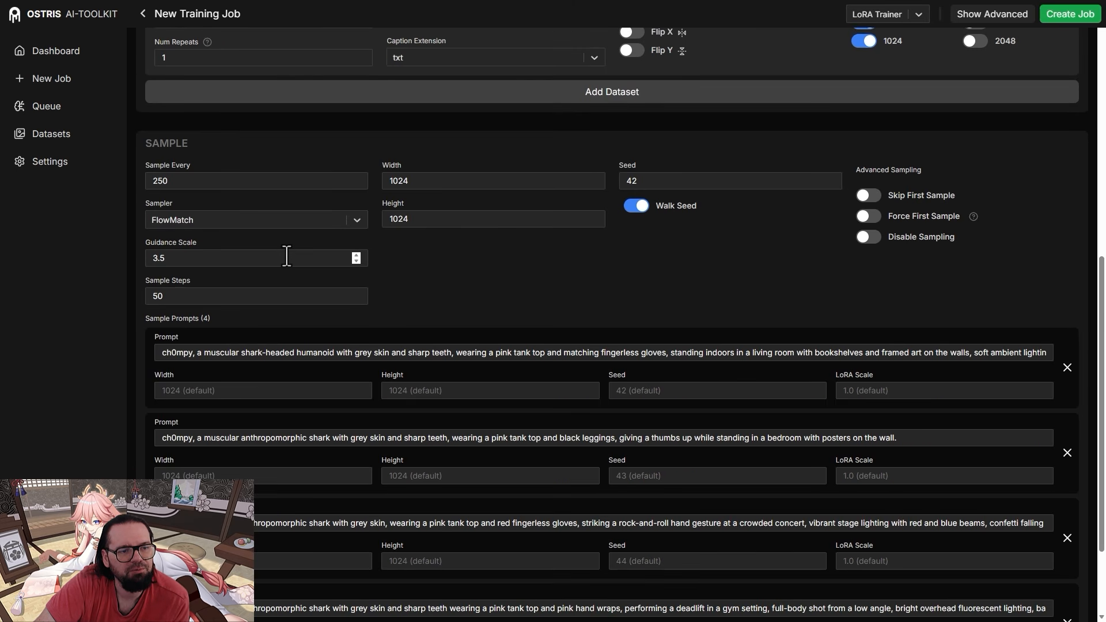
left_click(869, 197)
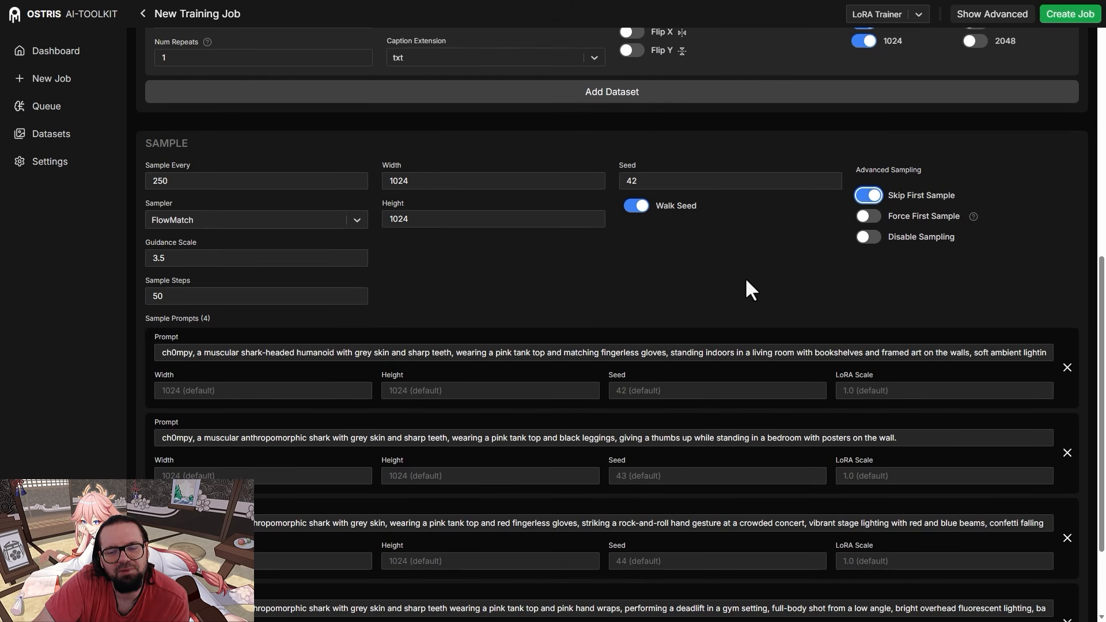
scroll(747, 282, "up", 1)
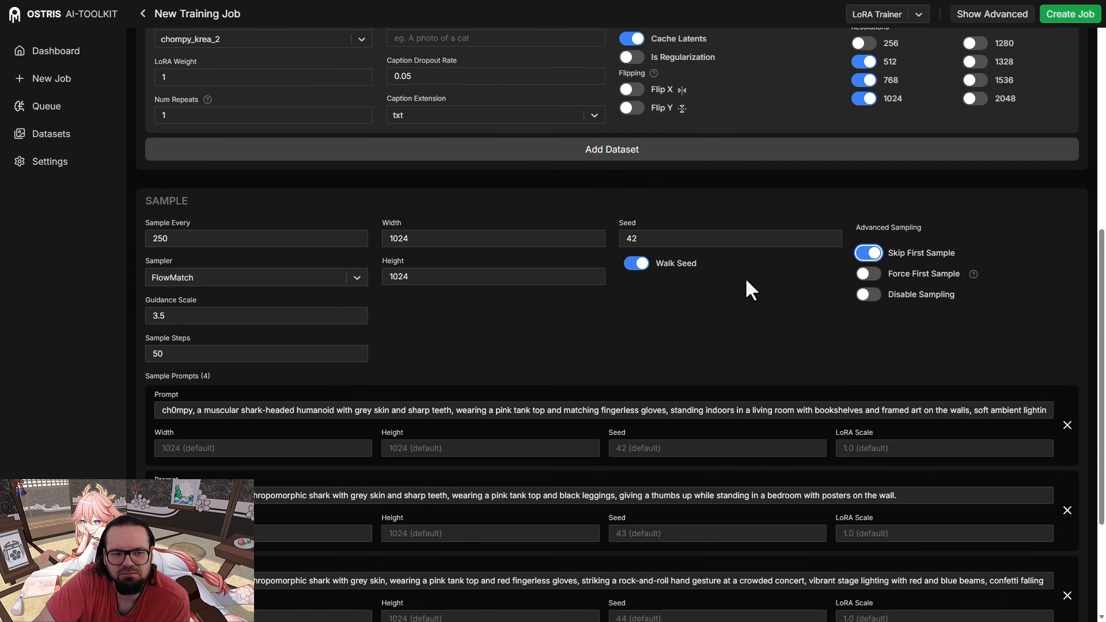
scroll(590, 315, "down", 1)
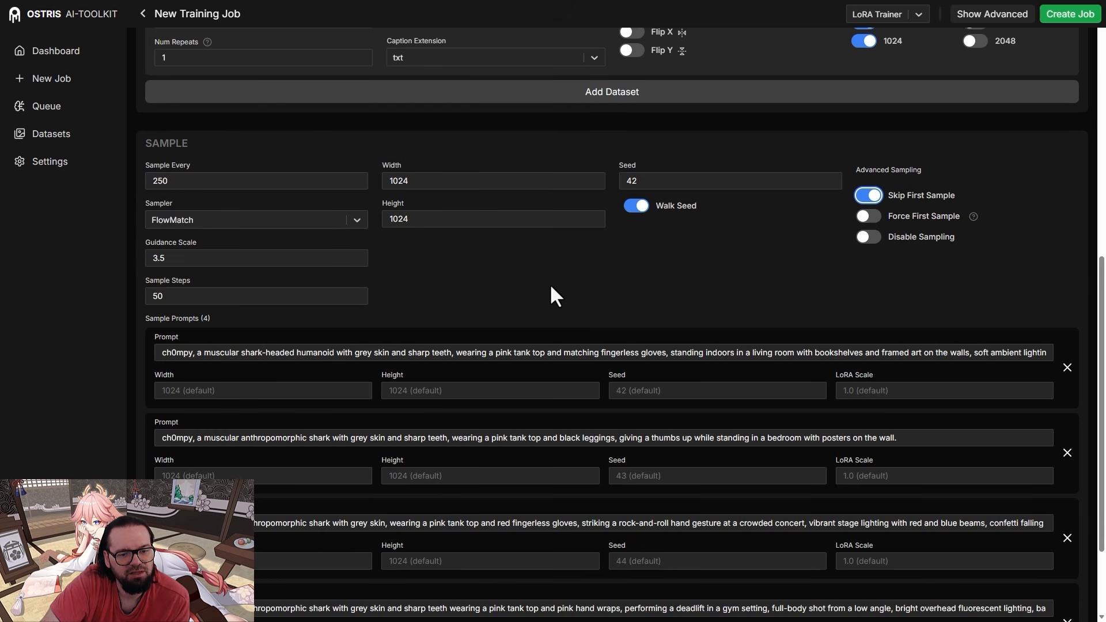
- Check the sample prompts, then create the Chompy_Krea_2 training job and start running it
scroll(553, 288, "down", 2)
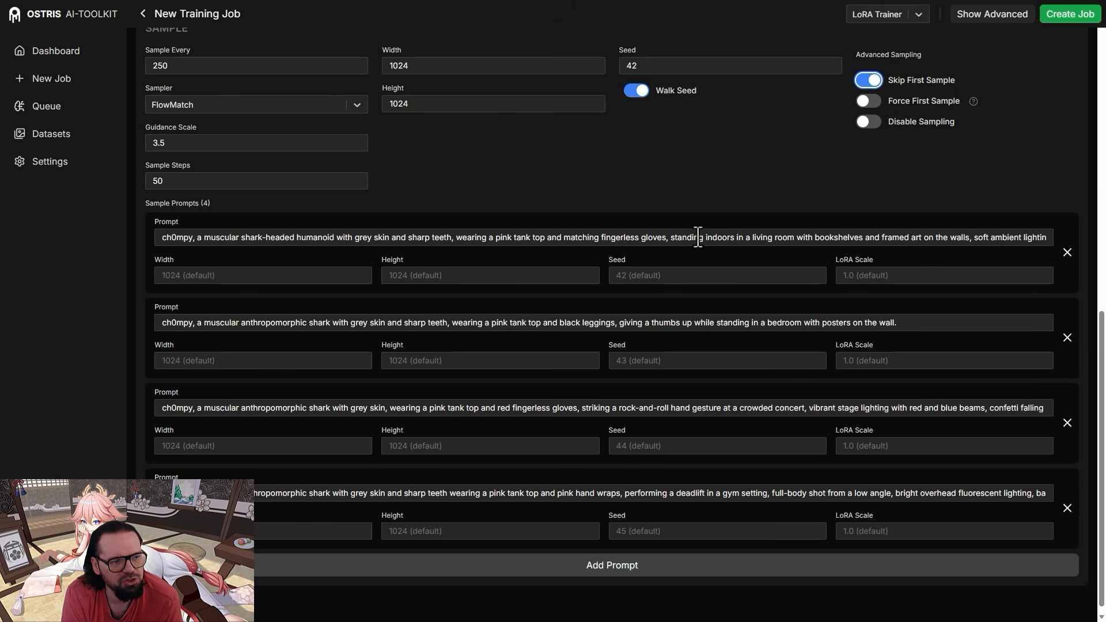
scroll(662, 294, "up", 10)
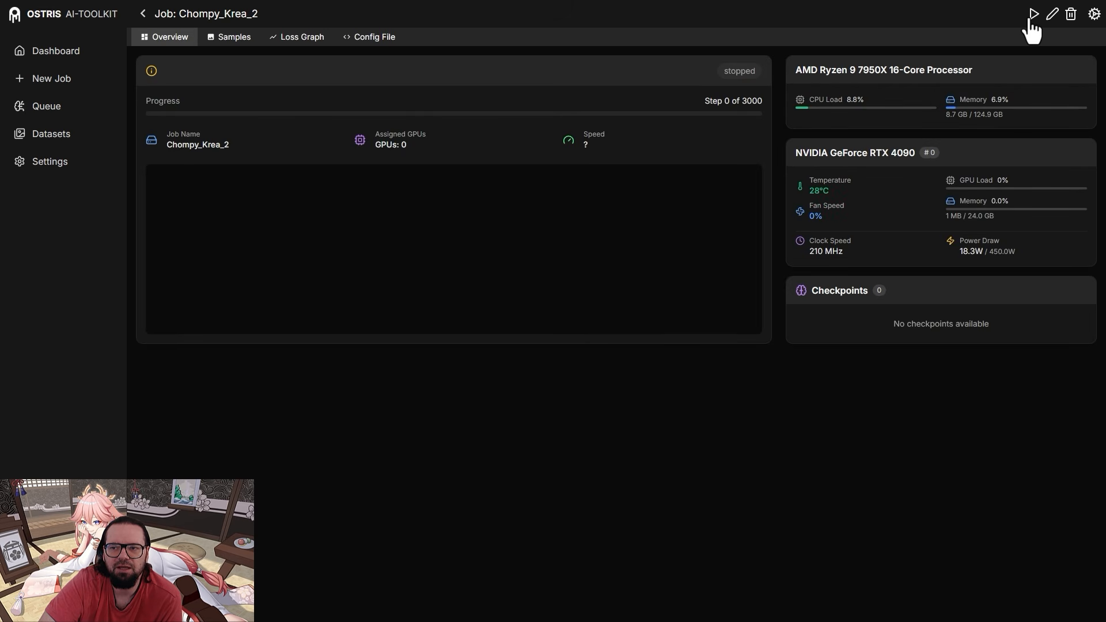
left_click(1030, 19)
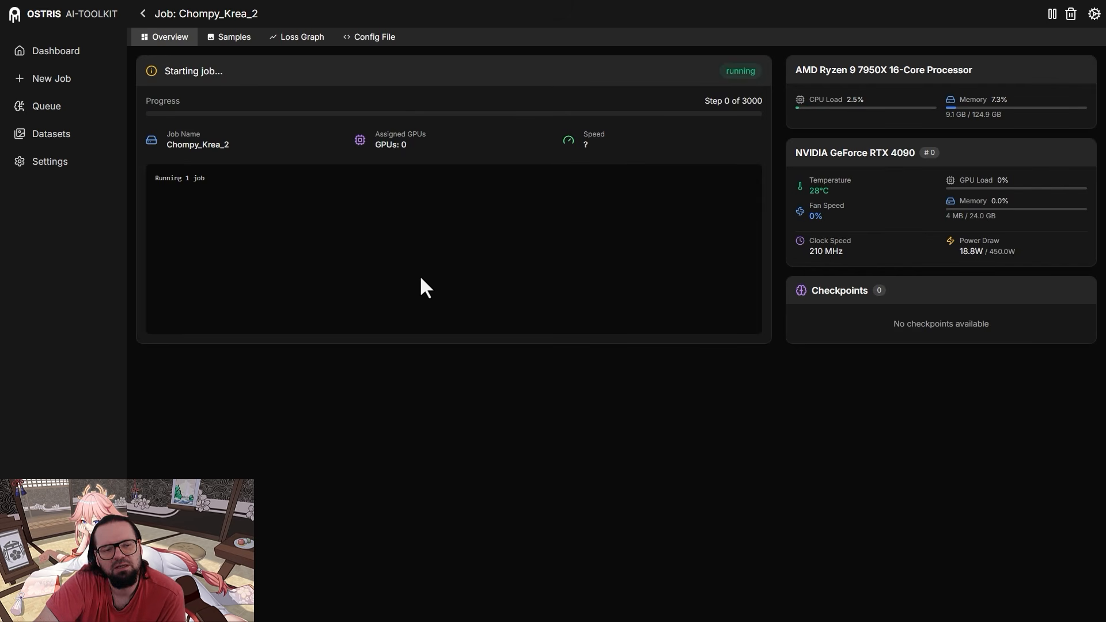
- Open the chompy_krea_2 dataset and examine its training images and their captions
left_click(53, 136)
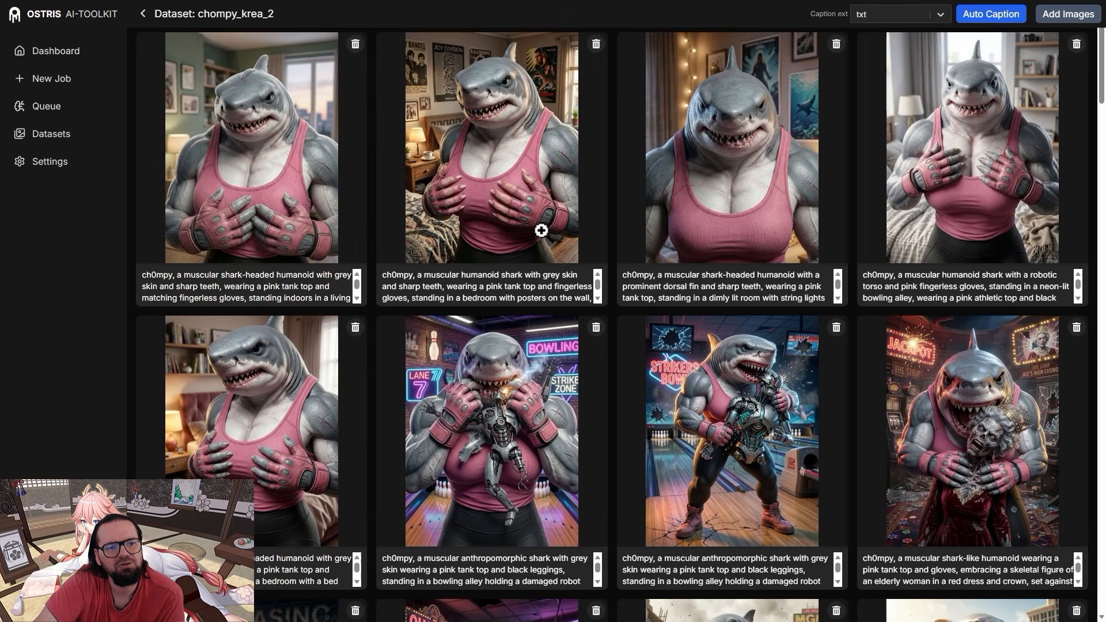
scroll(544, 236, "down", 10)
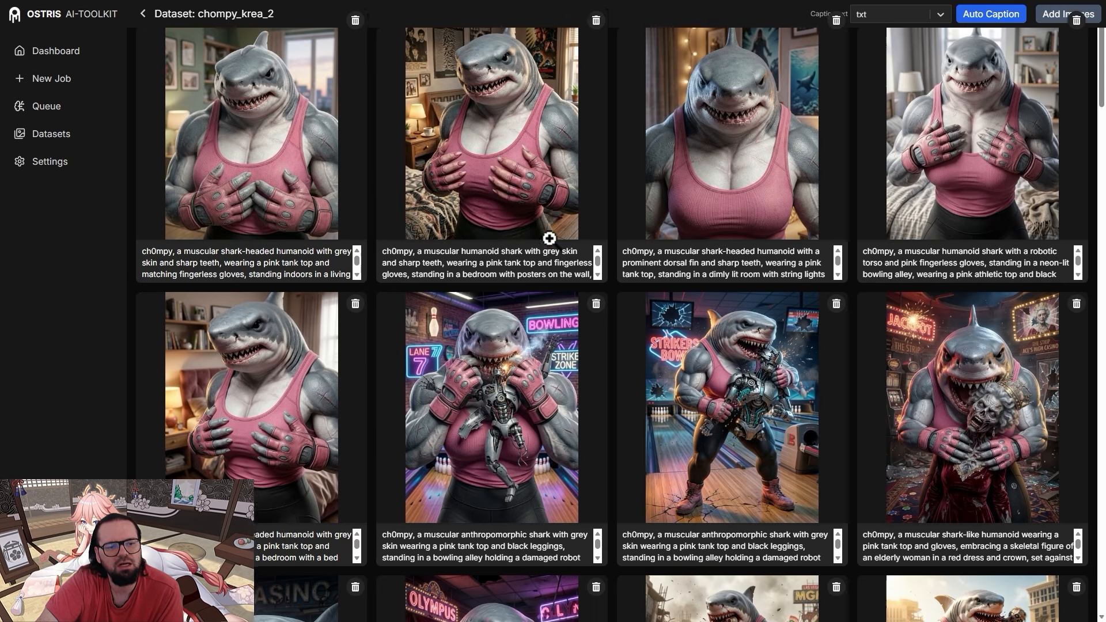
scroll(548, 237, "down", 12)
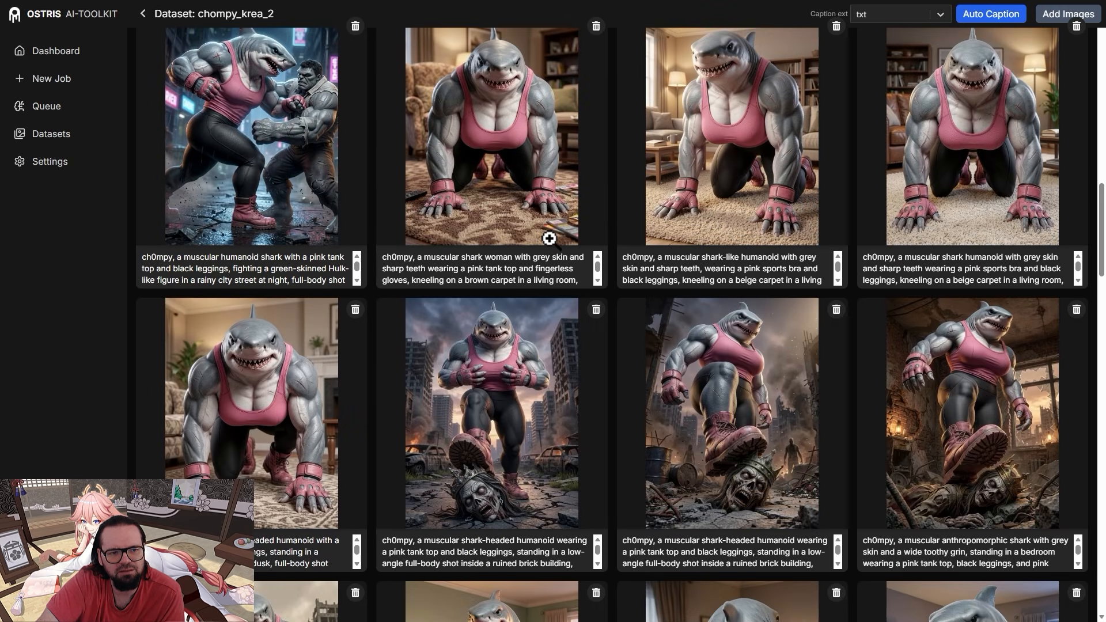
scroll(549, 237, "down", 5)
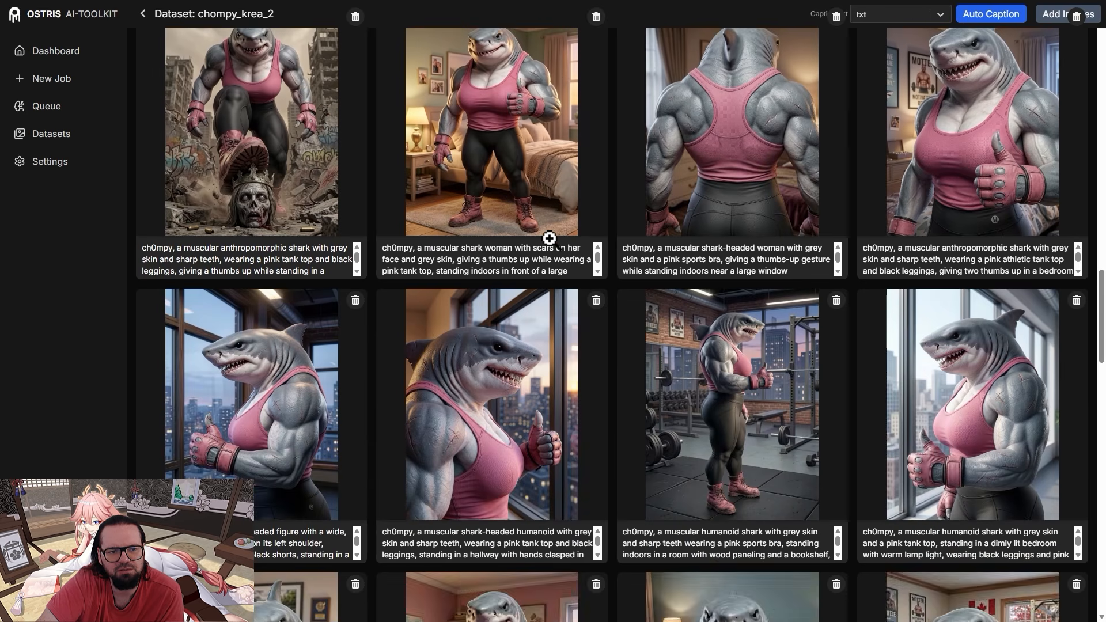
scroll(548, 237, "up", 2)
scroll(549, 237, "down", 1)
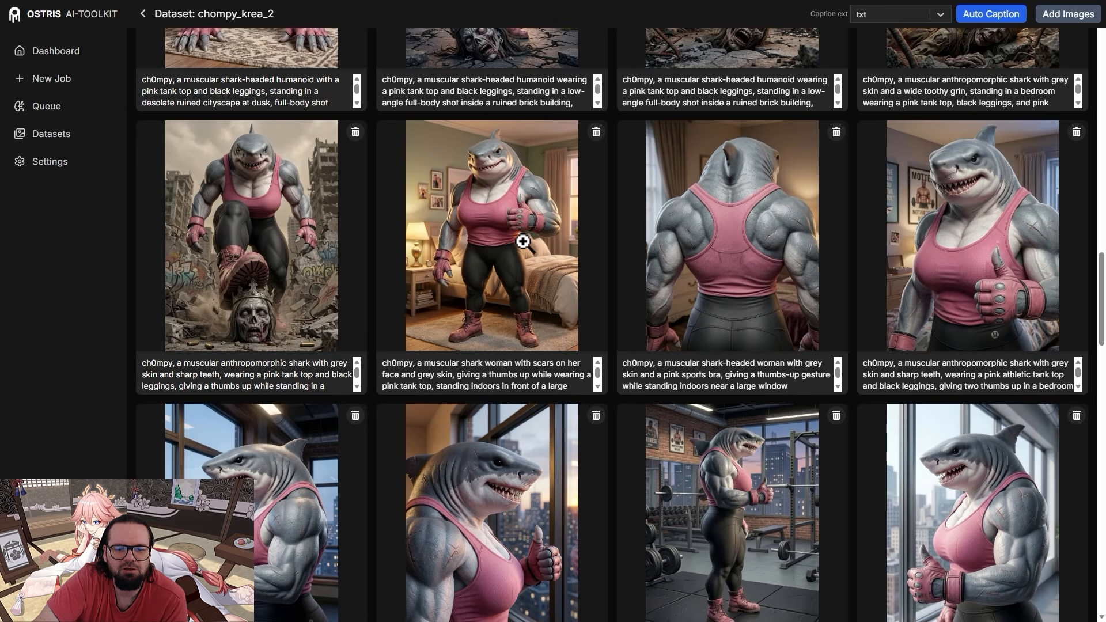
scroll(522, 241, "down", 15)
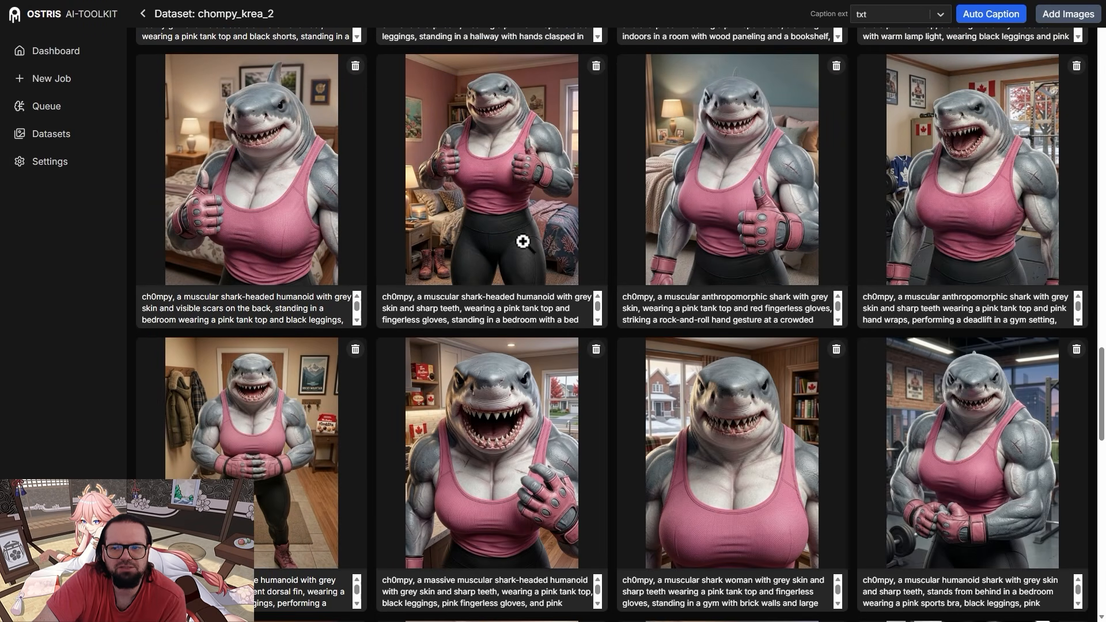
scroll(523, 242, "down", 2)
scroll(522, 243, "down", 3)
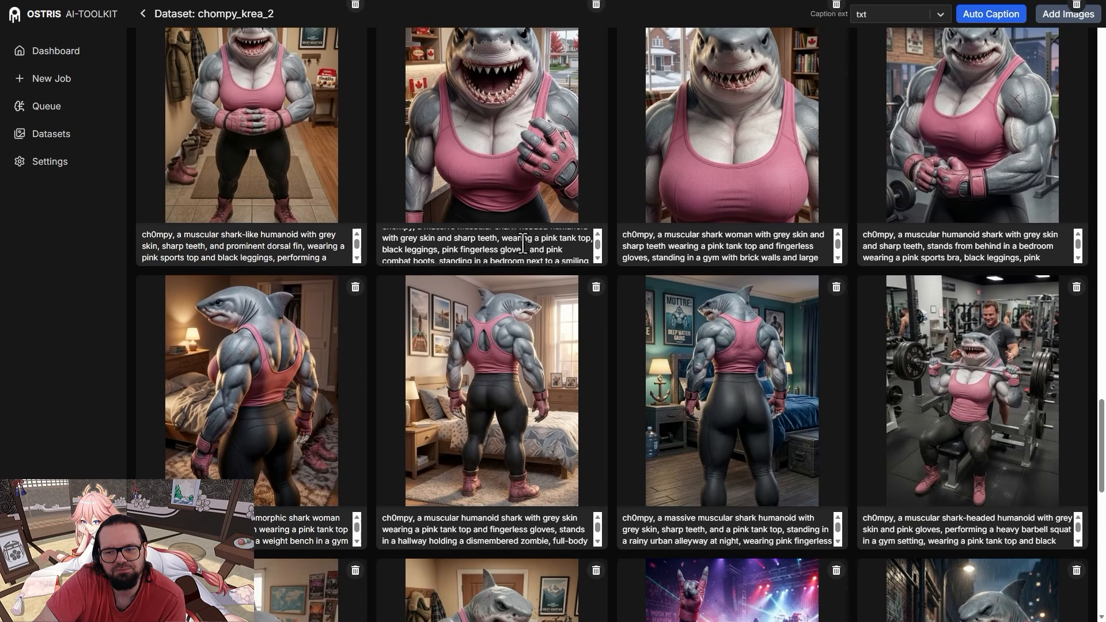
scroll(528, 282, "down", 2)
scroll(531, 300, "down", 2)
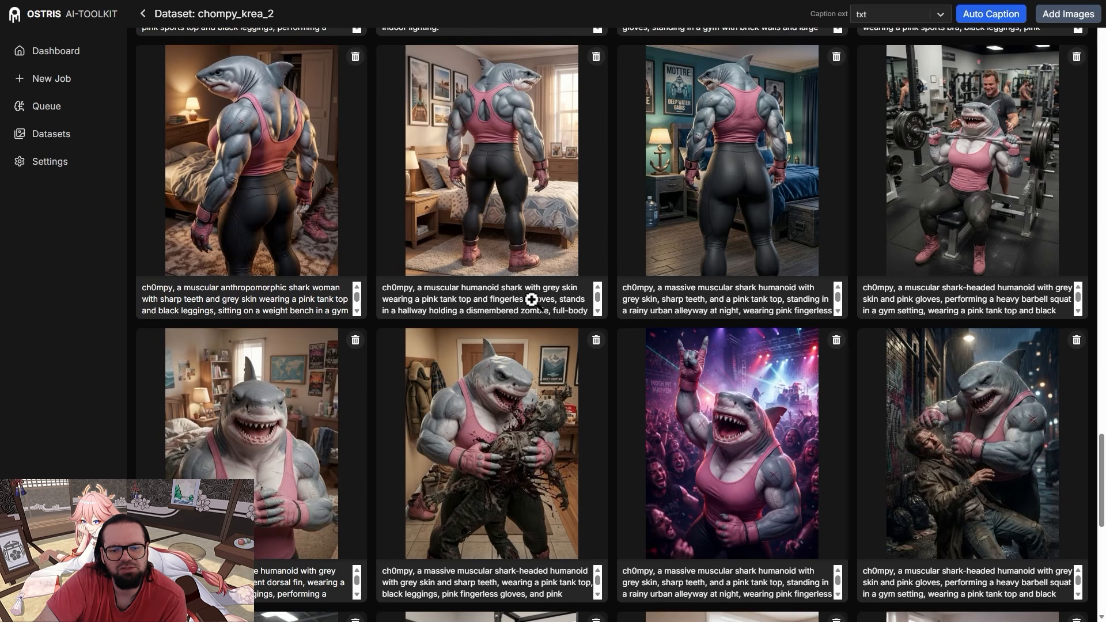
scroll(531, 300, "up", 3)
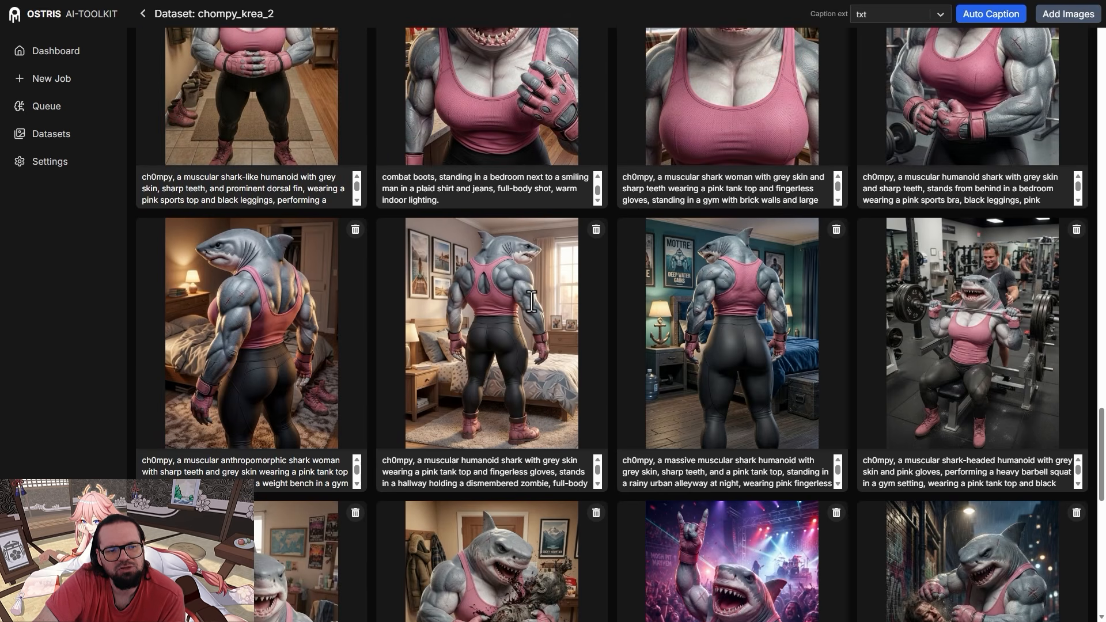
- Examine the remaining training images and captions through the end of the chompy_krea_2 dataset
scroll(531, 301, "down", 3)
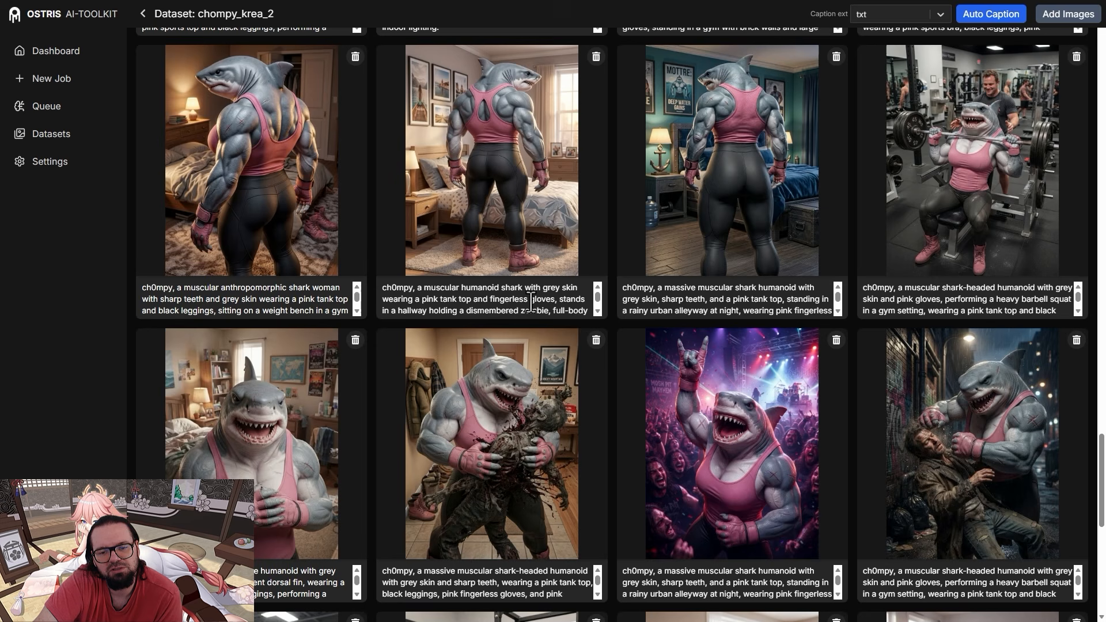
scroll(531, 299, "down", 2)
scroll(497, 358, "down", 1)
scroll(497, 358, "down", 3)
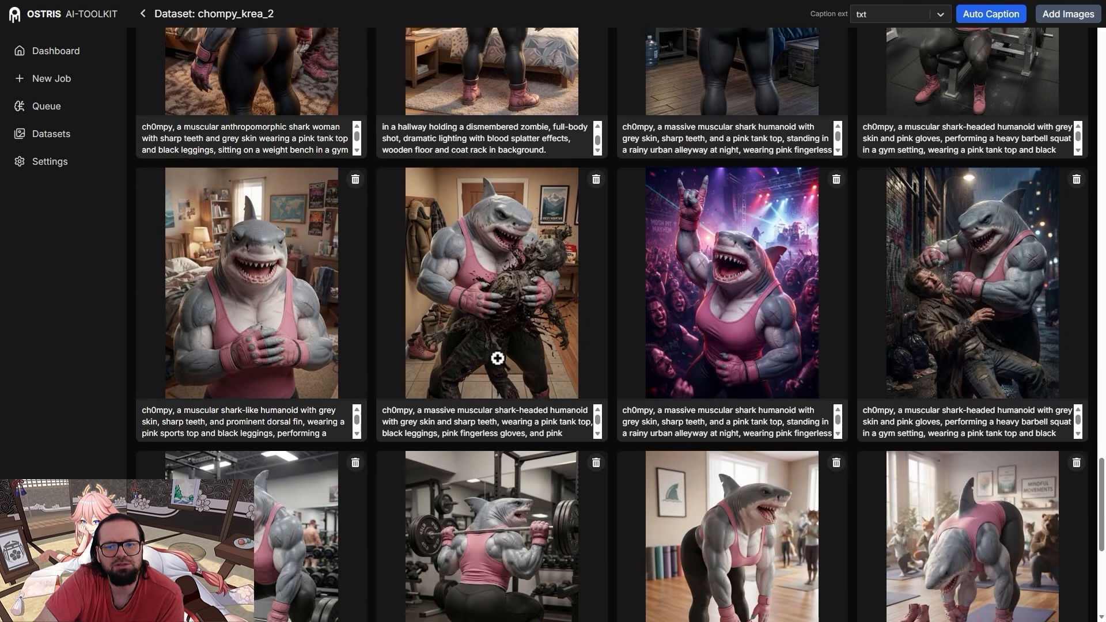
scroll(497, 357, "up", 5)
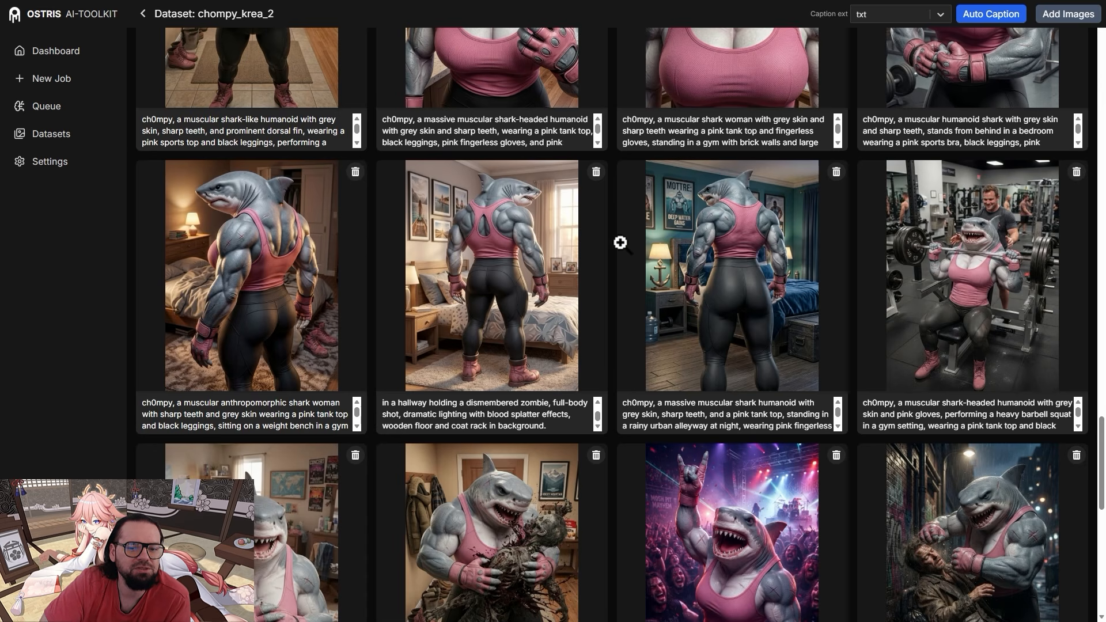
scroll(612, 240, "down", 3)
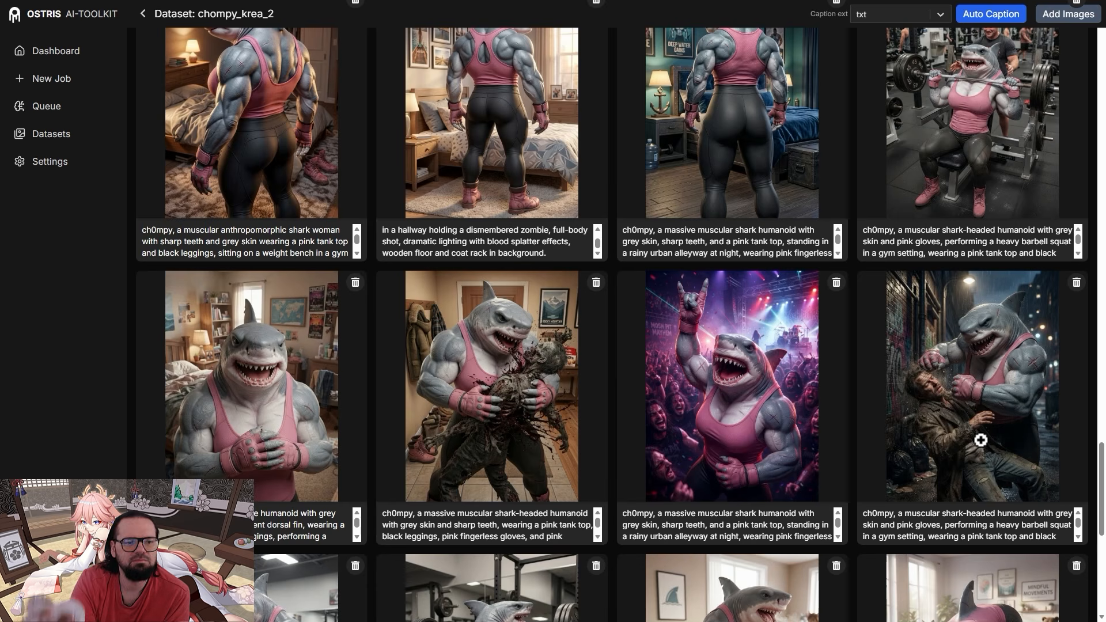
scroll(668, 318, "down", 4)
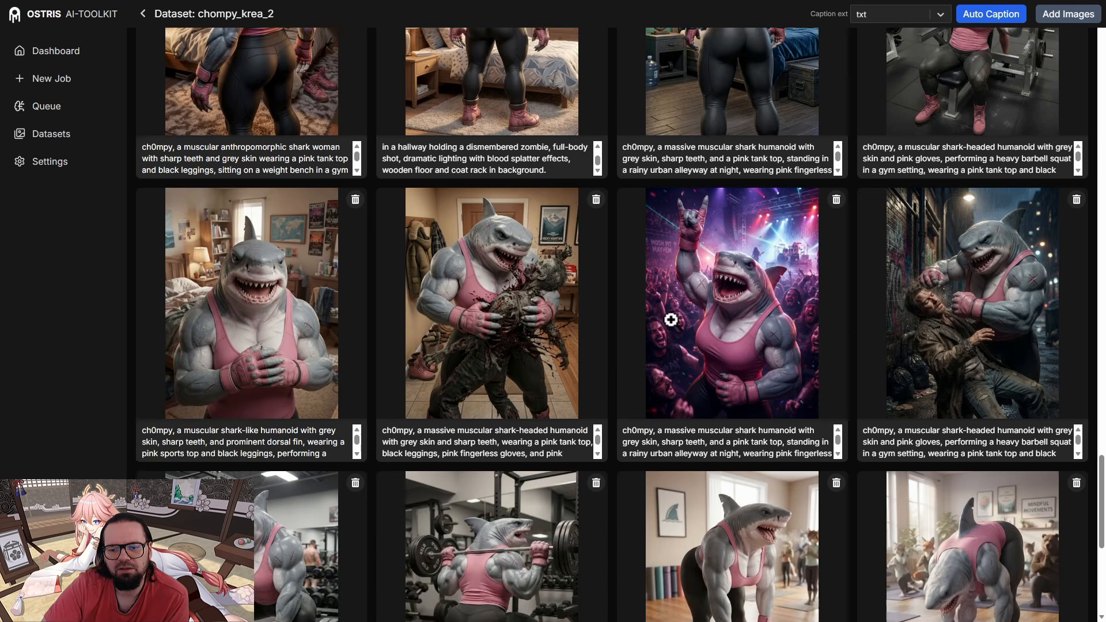
scroll(641, 270, "down", 2)
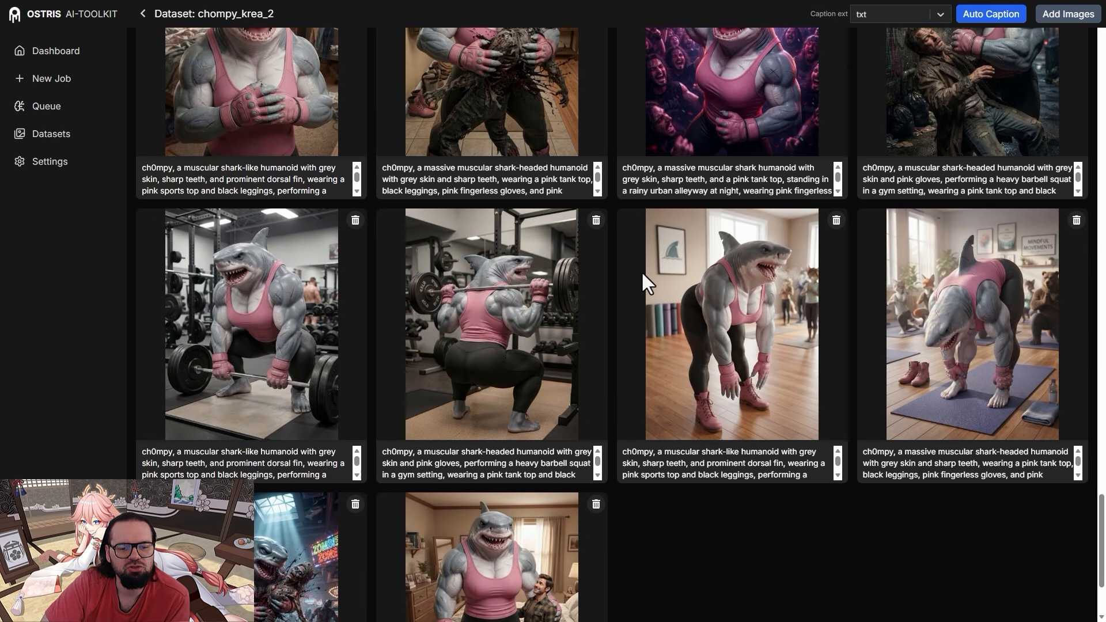
scroll(641, 271, "down", 3)
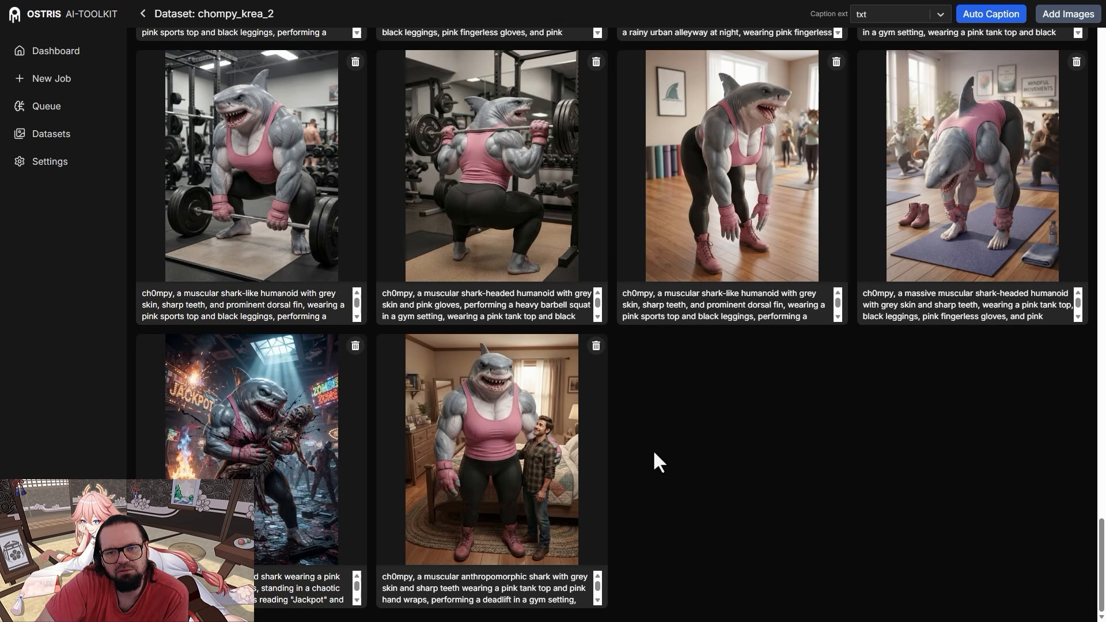
scroll(654, 453, "up", 2)
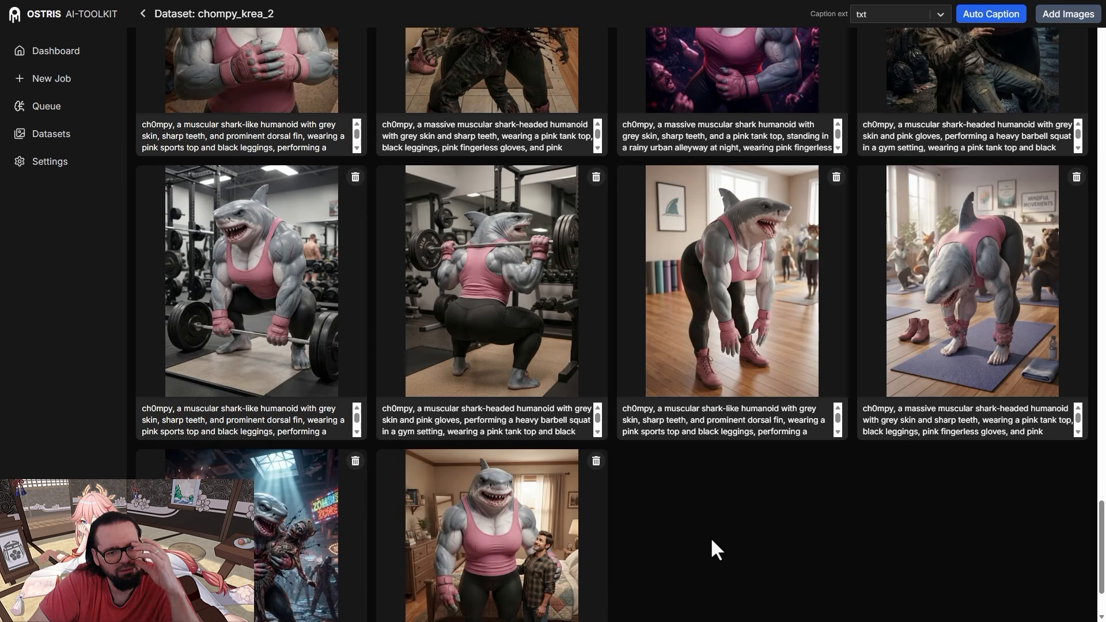
- Review the full dataset again from its first to its last images, checking the variety of poses, scenes and camera angles
scroll(710, 536, "up", 8)
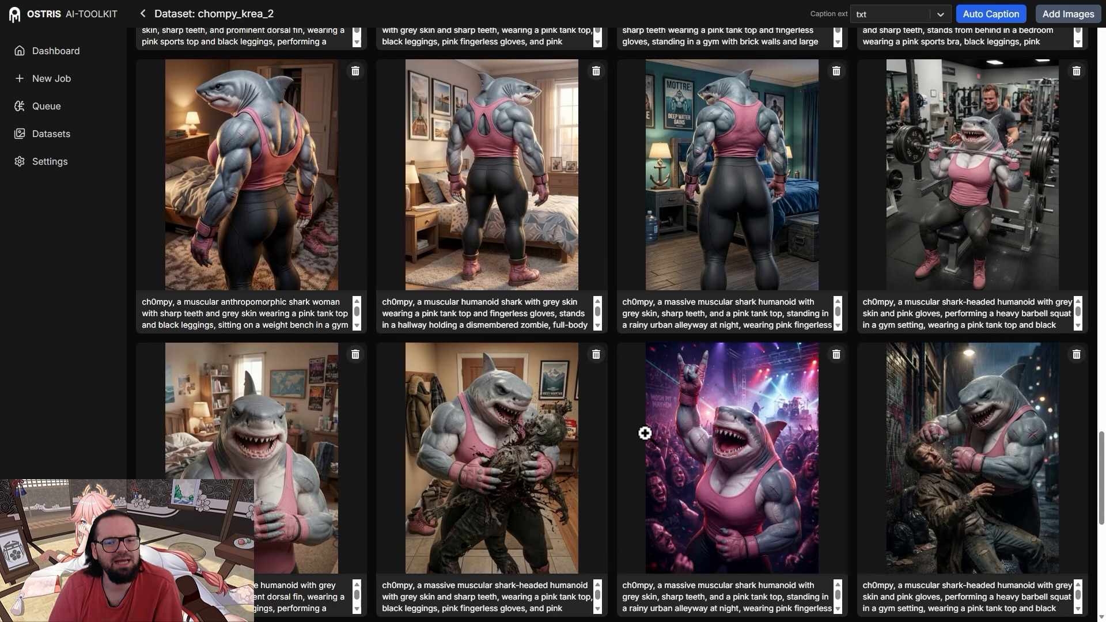
scroll(645, 433, "up", 6)
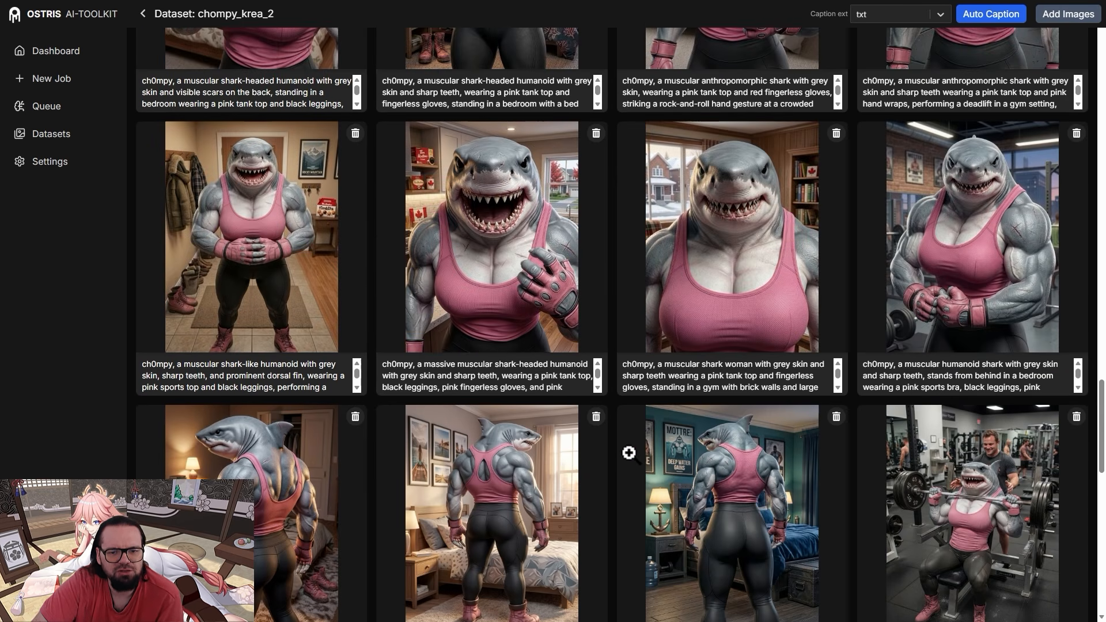
scroll(630, 449, "up", 3)
scroll(629, 453, "up", 5)
scroll(599, 464, "up", 3)
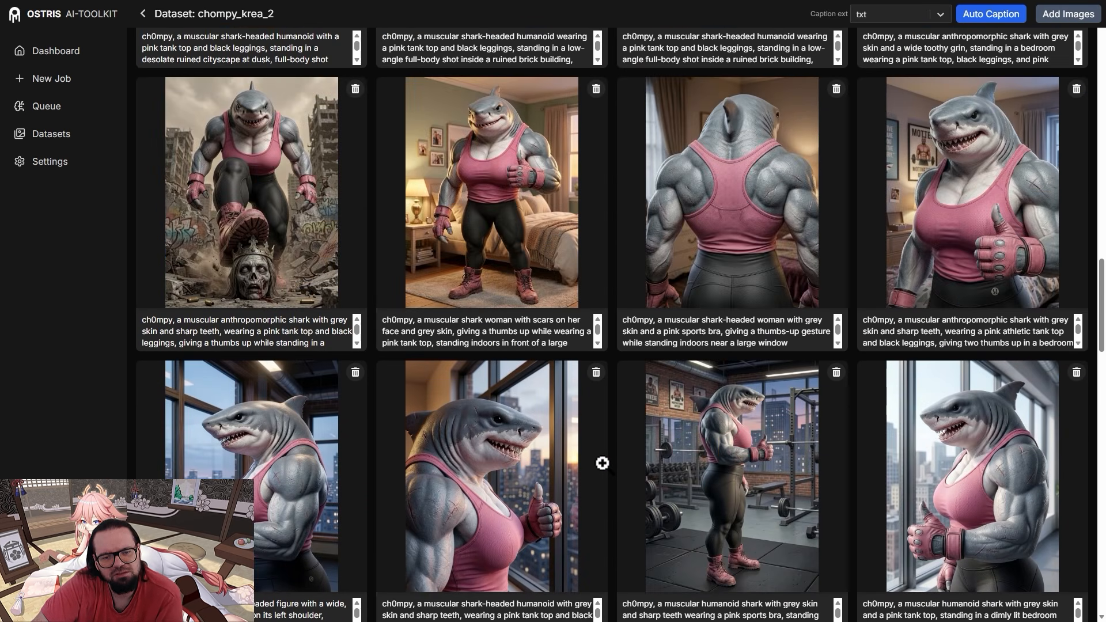
scroll(602, 463, "up", 10)
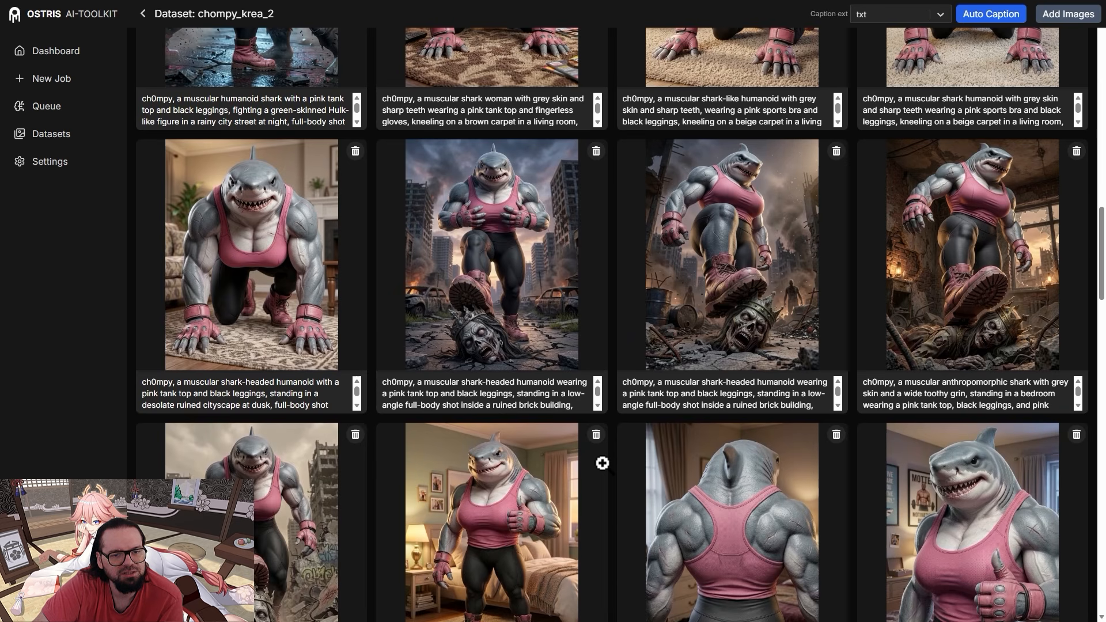
scroll(603, 463, "up", 5)
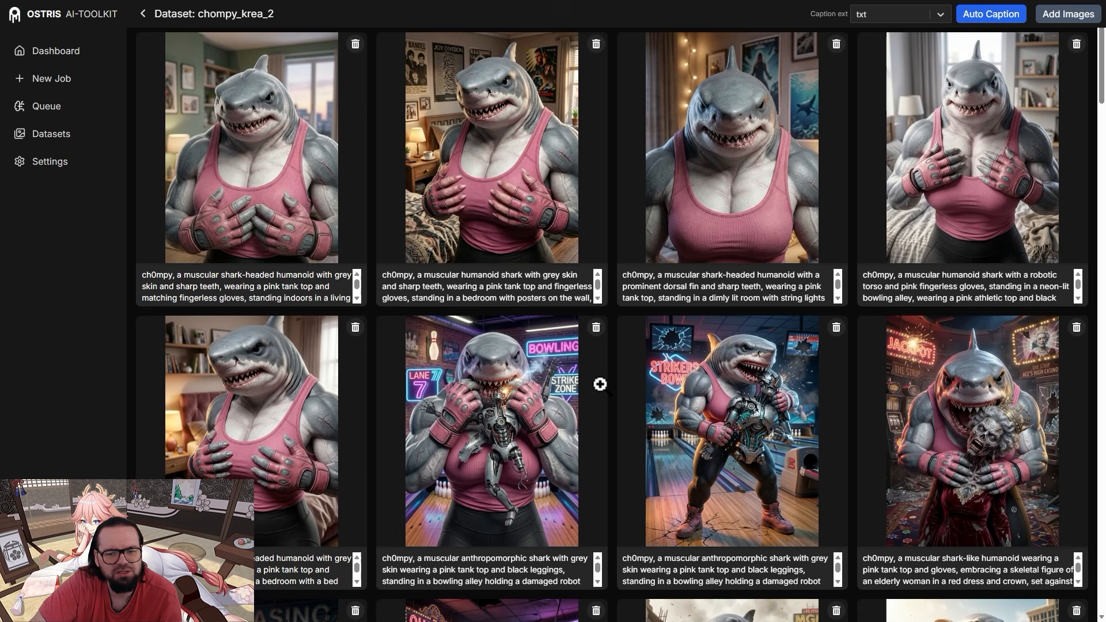
scroll(600, 384, "down", 9)
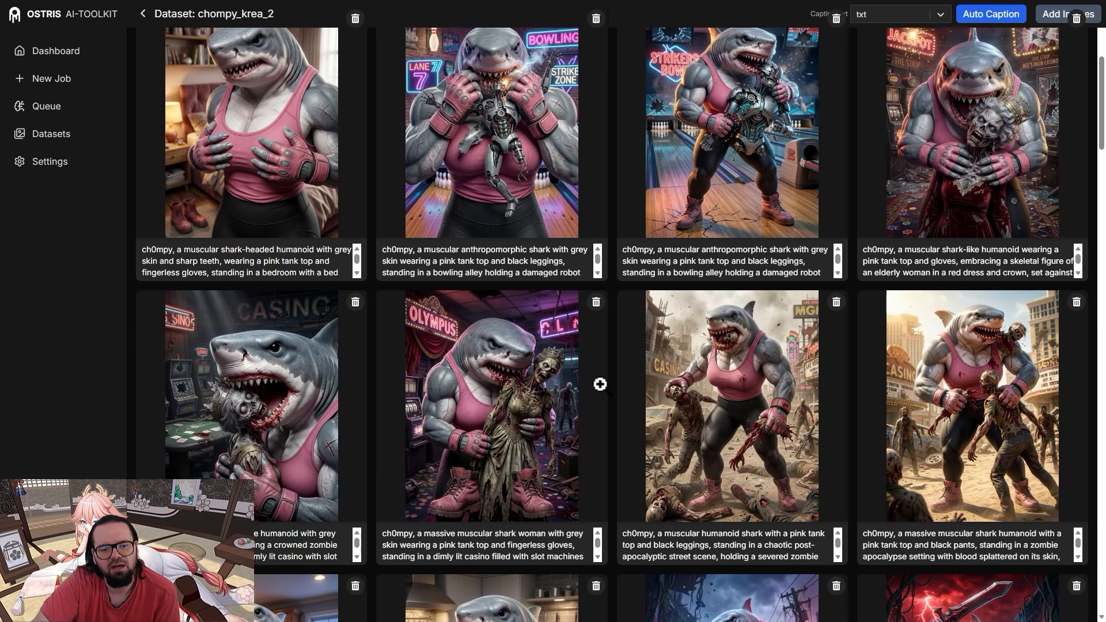
scroll(782, 395, "down", 3)
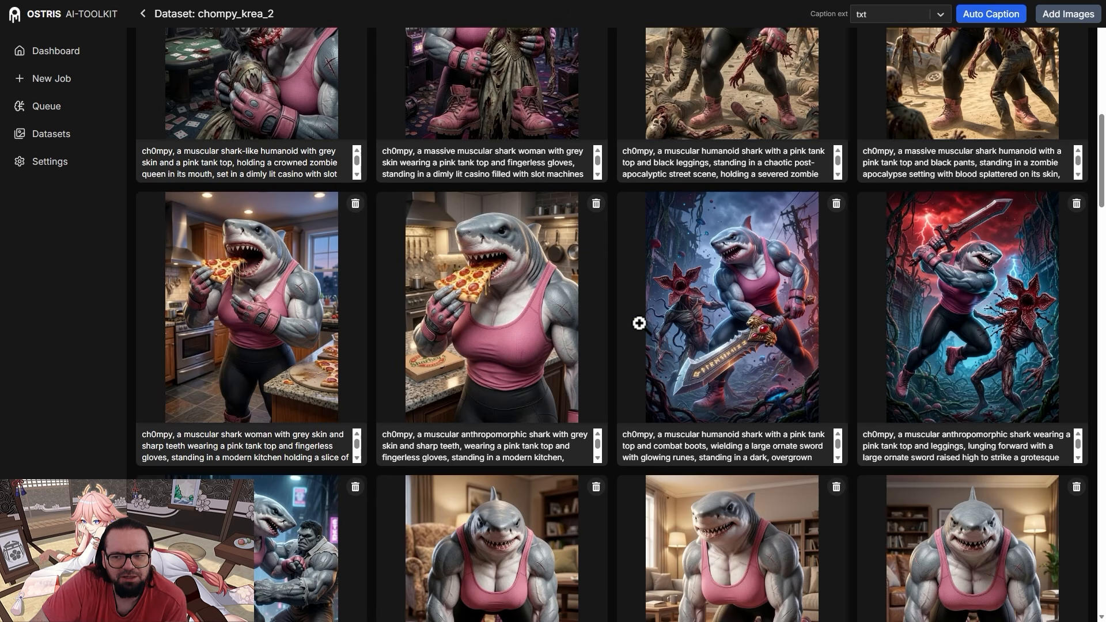
scroll(636, 323, "down", 2)
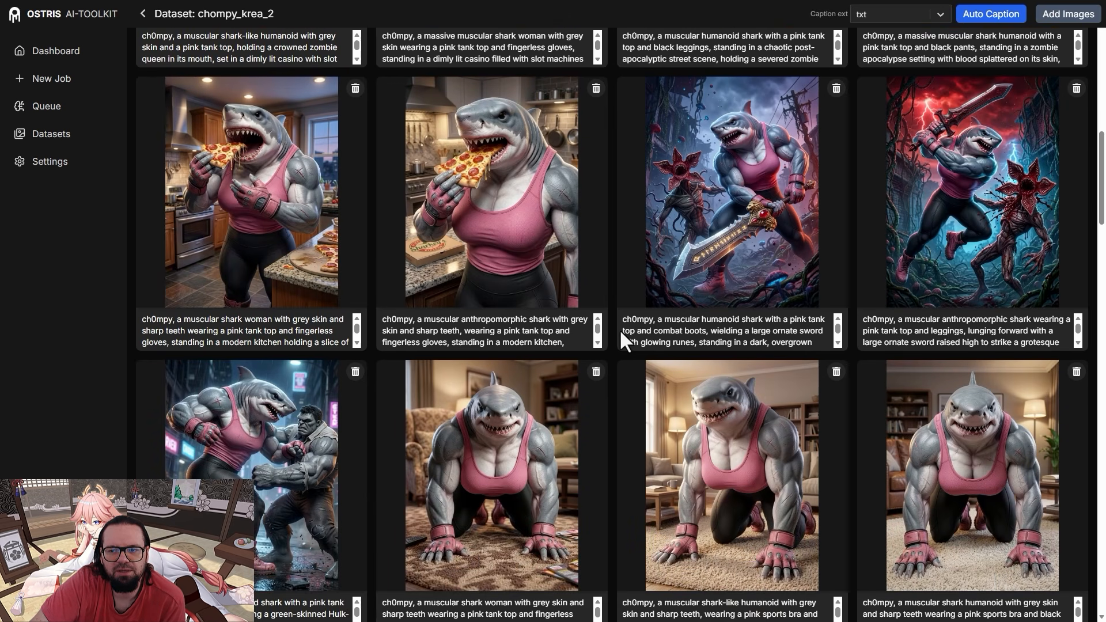
scroll(612, 334, "down", 5)
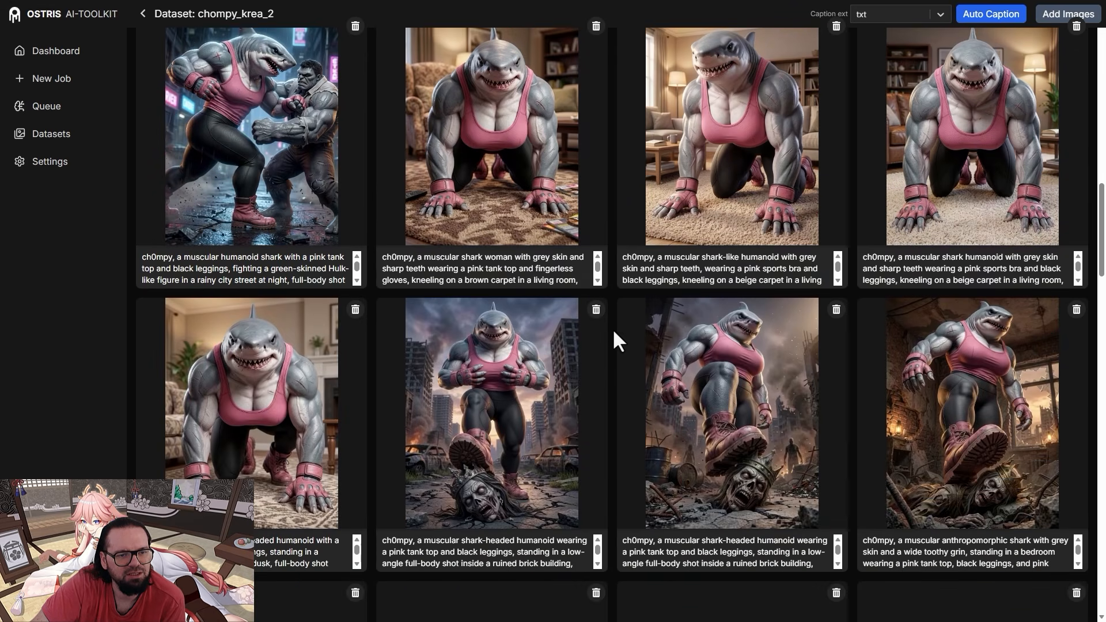
scroll(613, 339, "up", 2)
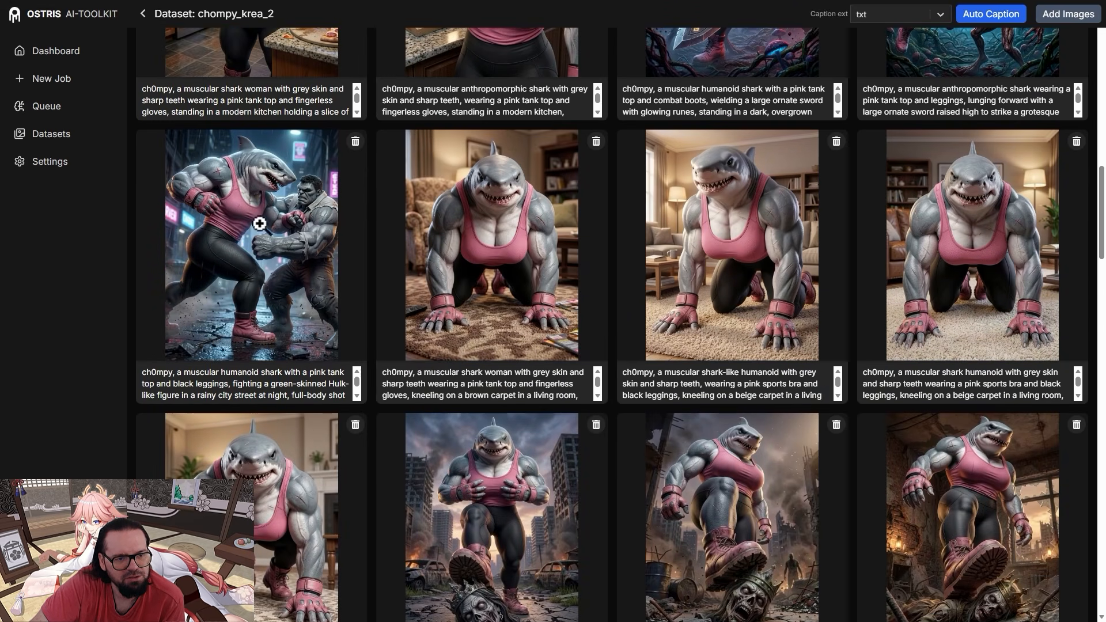
scroll(484, 253, "down", 4)
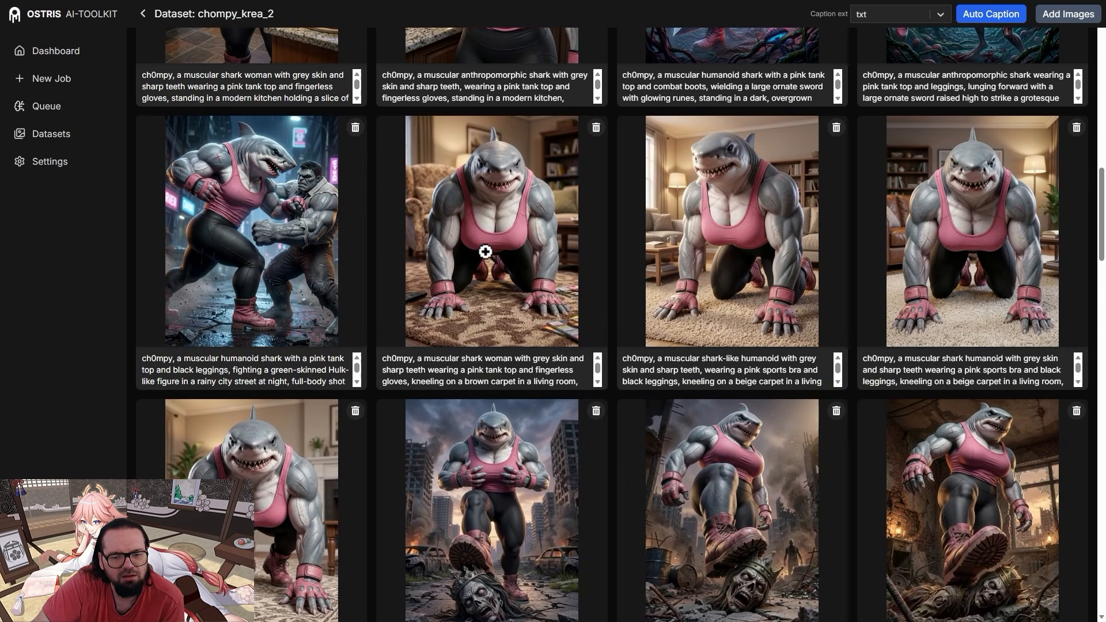
scroll(486, 254, "down", 8)
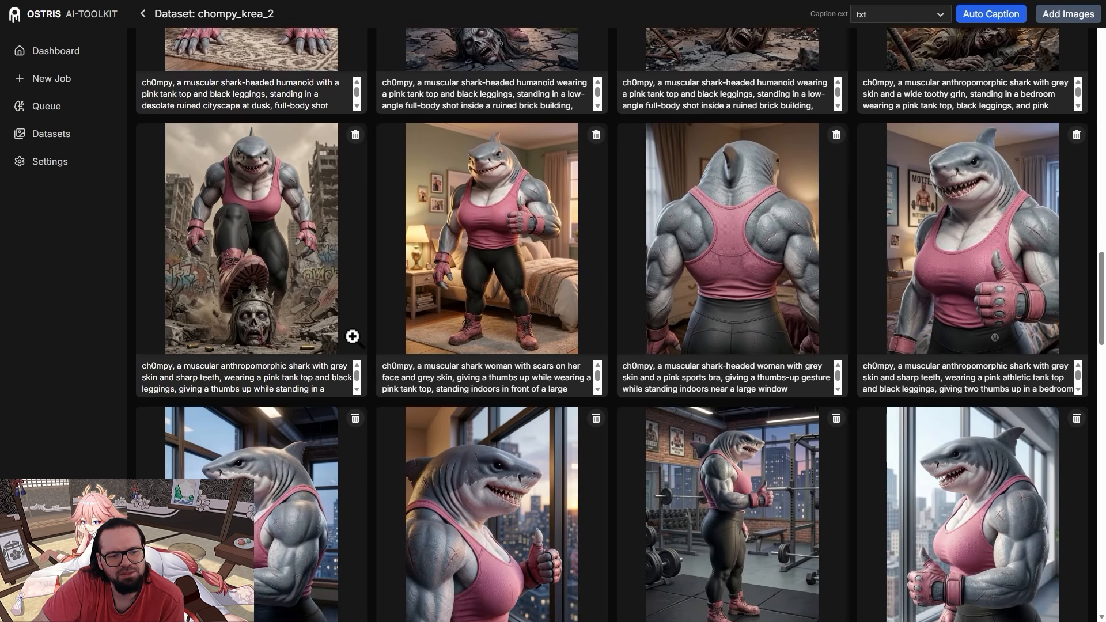
scroll(507, 316, "down", 5)
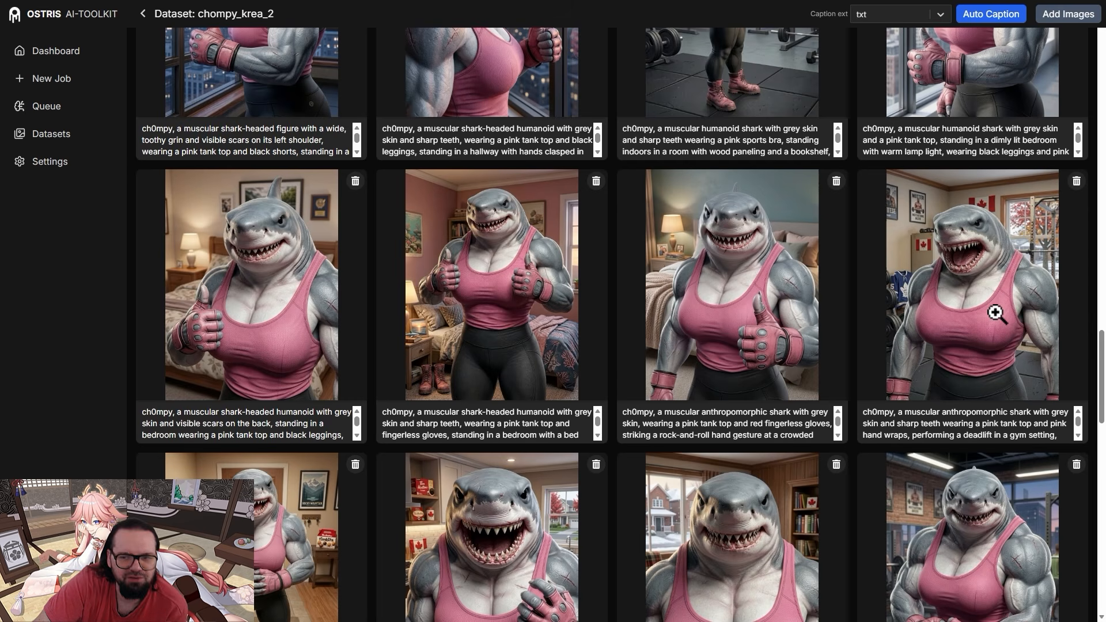
scroll(979, 312, "down", 6)
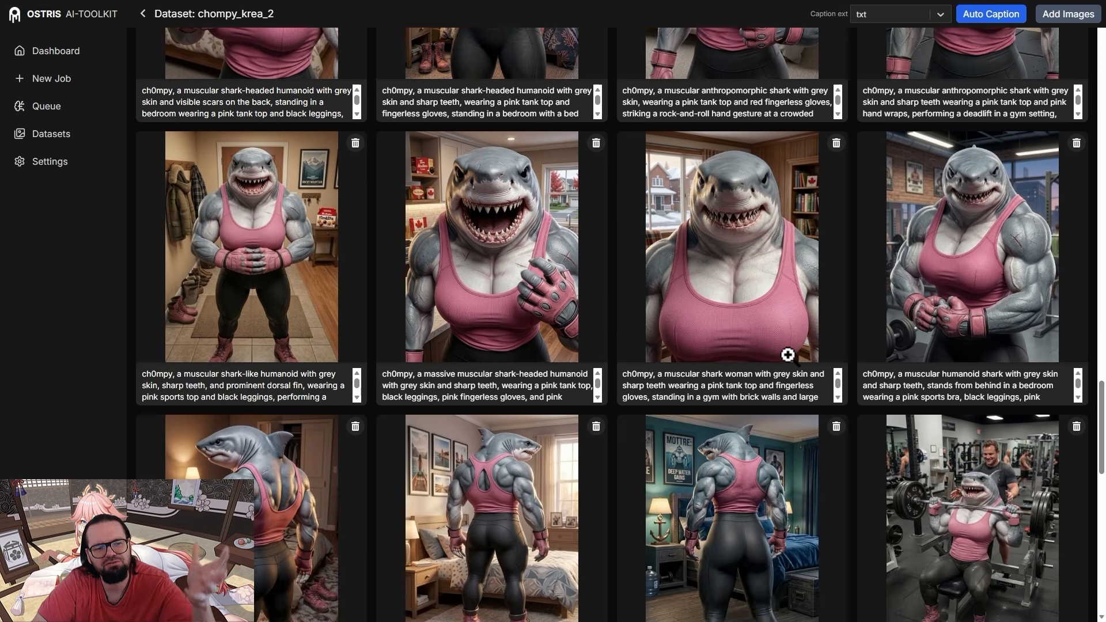
scroll(787, 357, "down", 1)
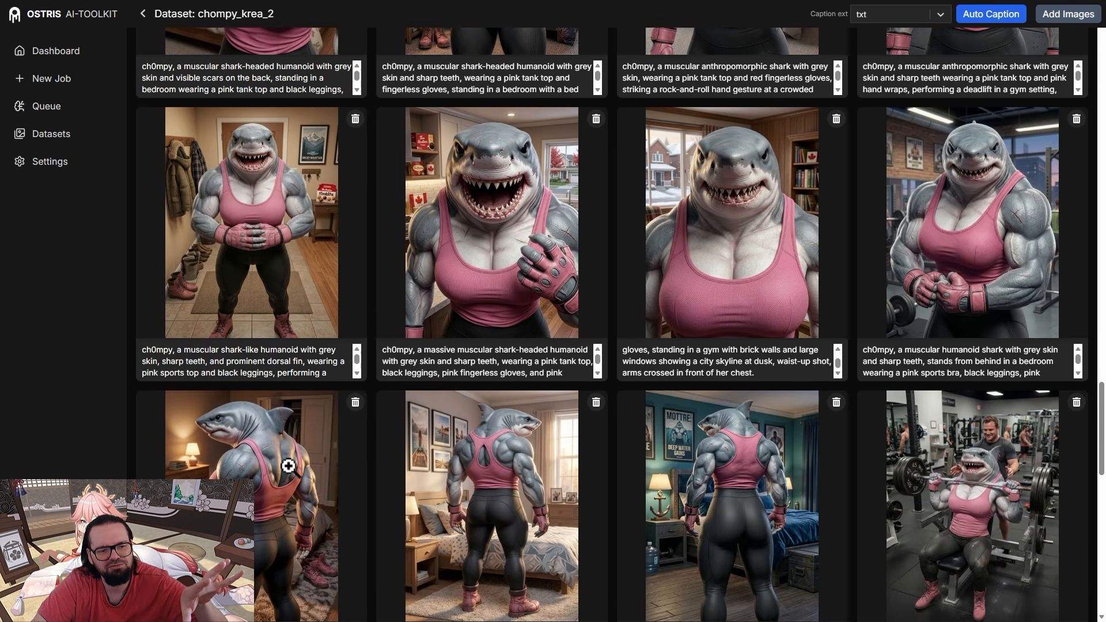
scroll(655, 323, "down", 4)
scroll(657, 320, "down", 3)
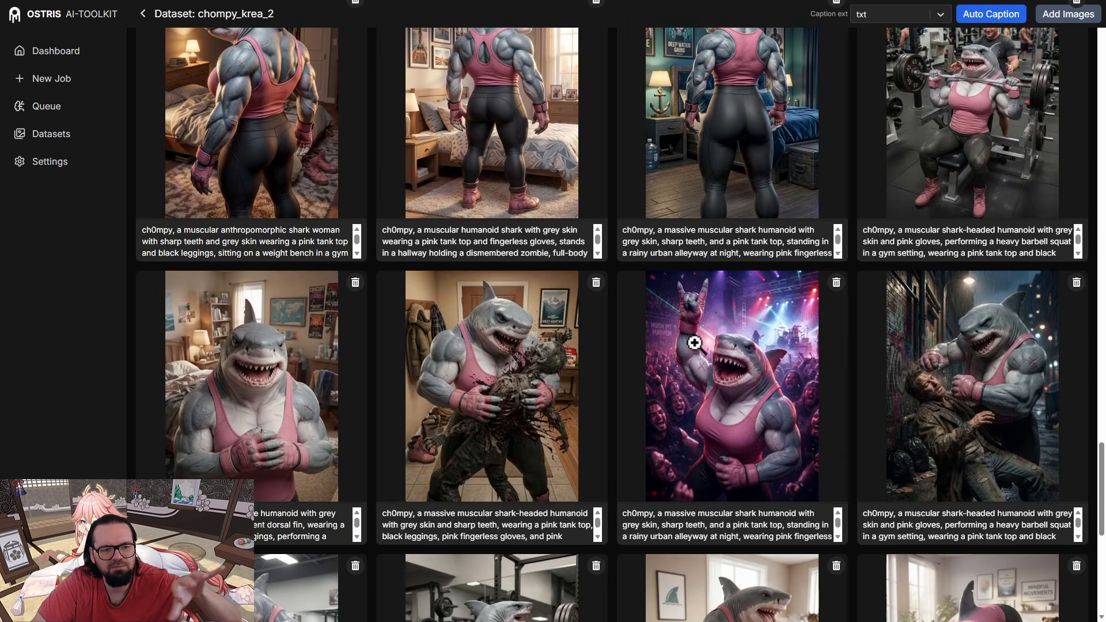
scroll(697, 344, "down", 4)
scroll(736, 340, "down", 4)
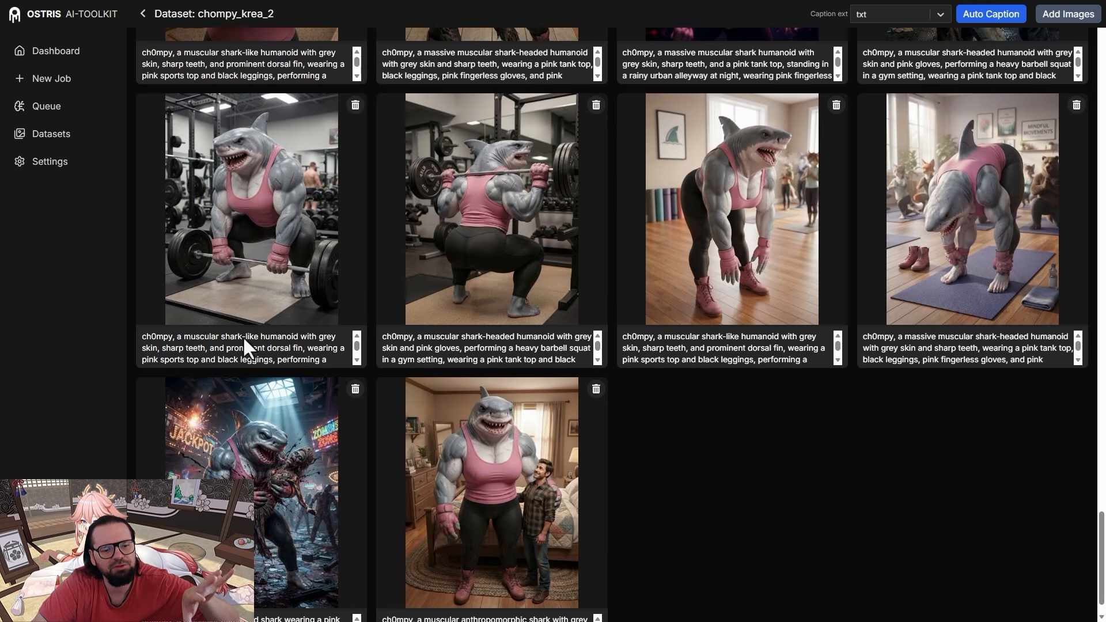
scroll(720, 303, "up", 20)
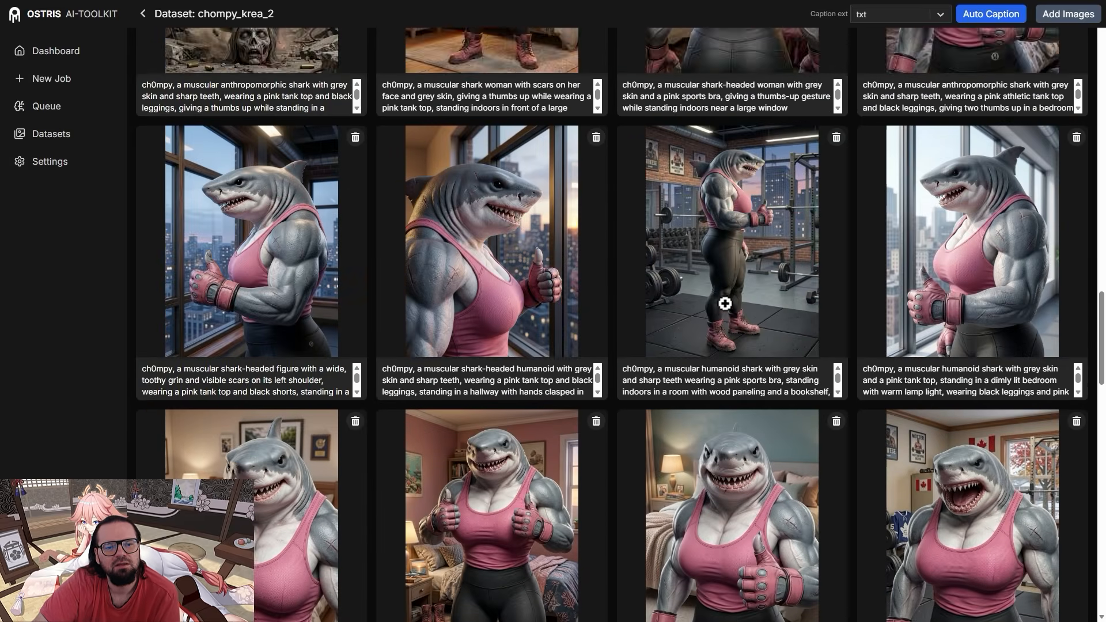
scroll(647, 309, "up", 20)
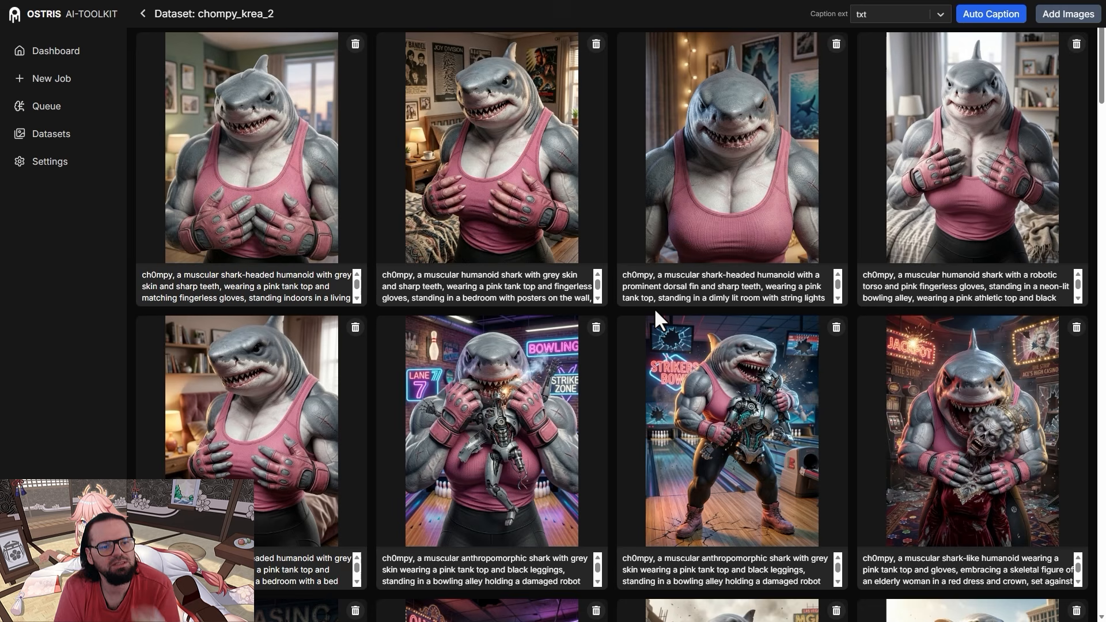
- Open the running Chompy_Krea_2 job from the queue and check its samples and training progress overview
left_click(143, 20)
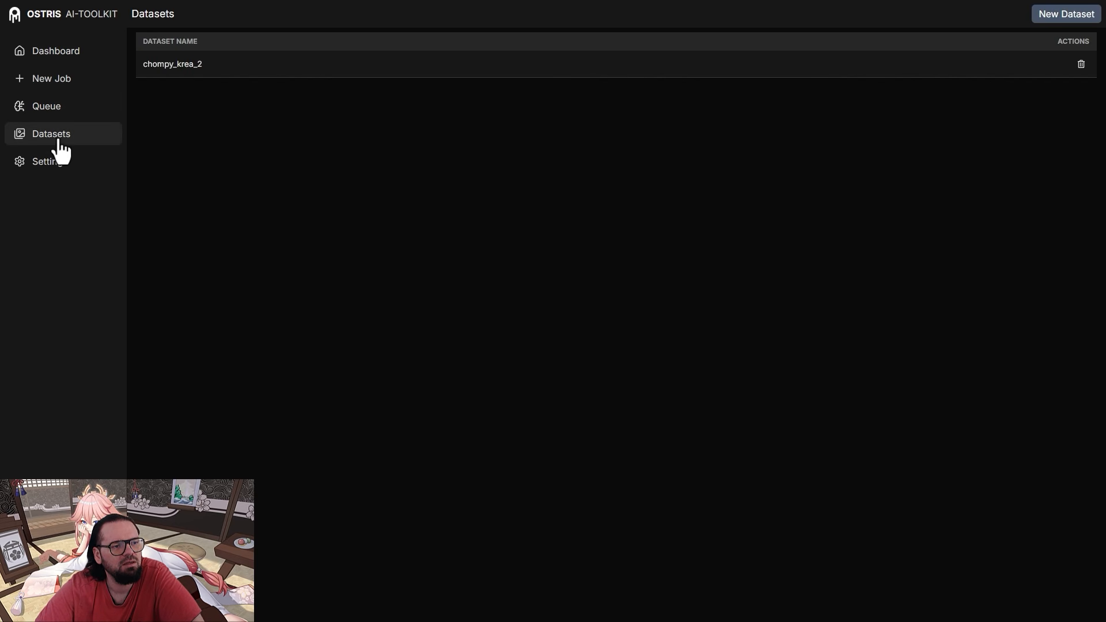
left_click(60, 109)
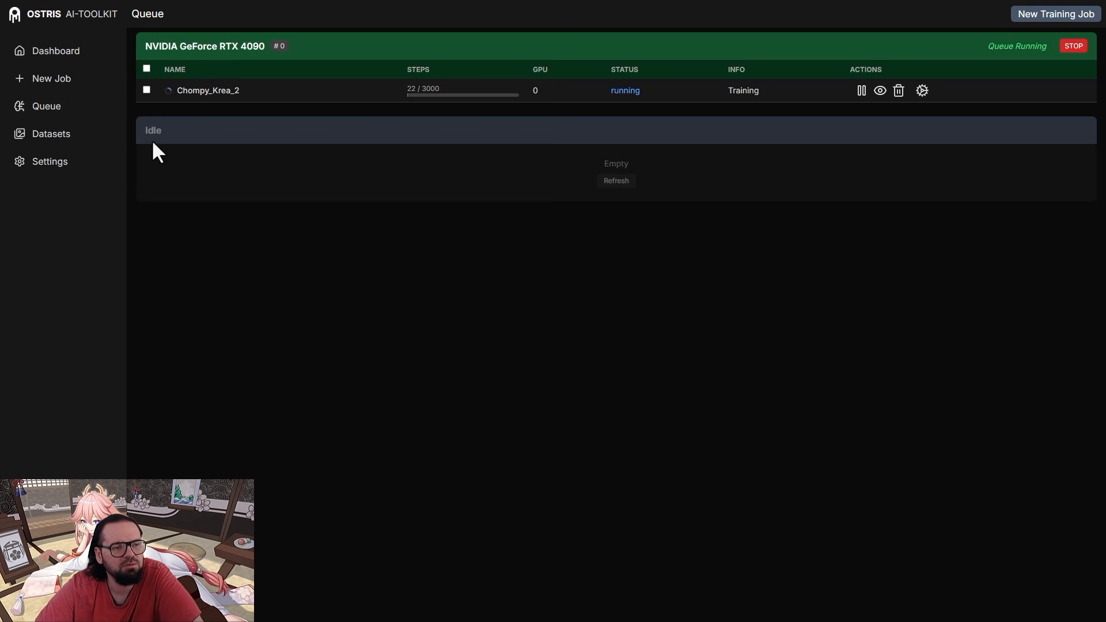
left_click(879, 90)
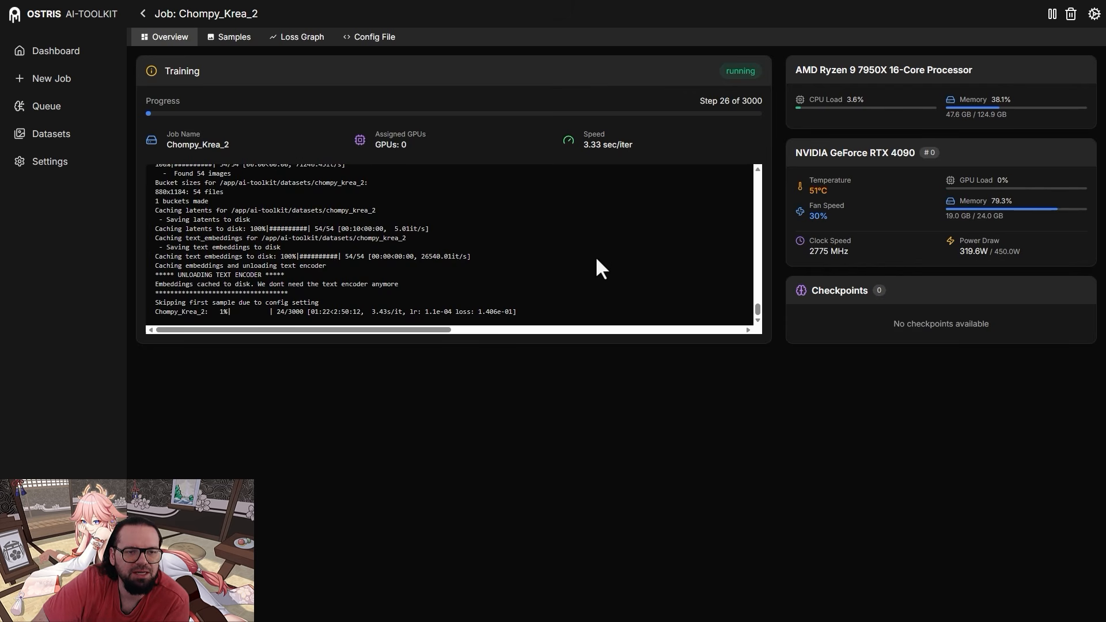
left_click(234, 45)
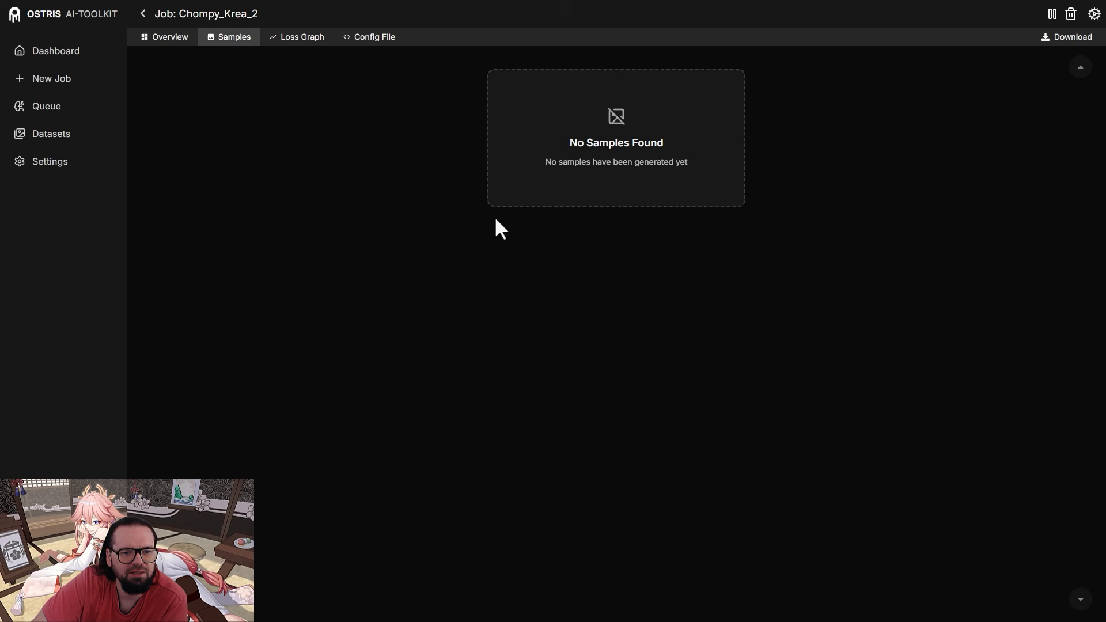
left_click(164, 42)
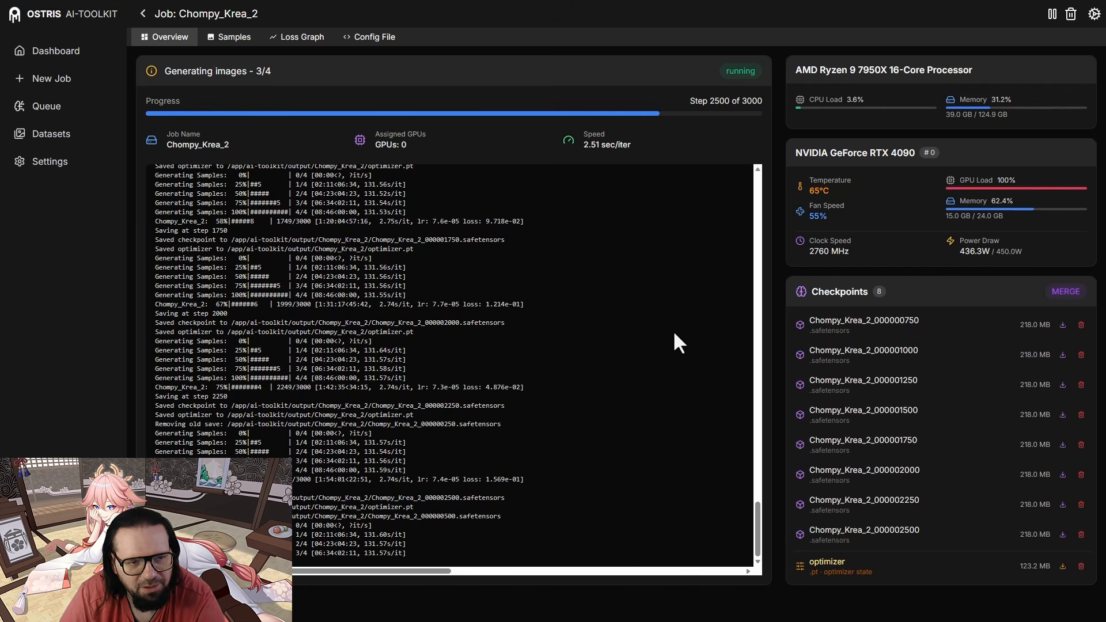
- Open the Chompy_Krea_2 job's samples, compare the earliest rows from the start, and inspect the step 750 living-room sample at full size
left_click(227, 40)
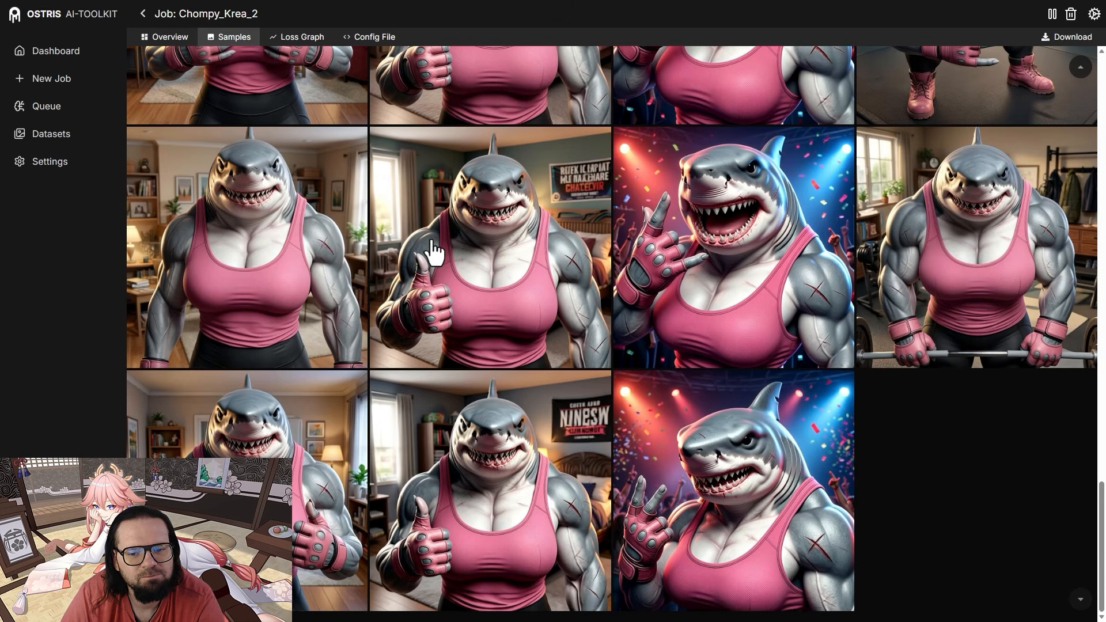
scroll(448, 247, "up", 20)
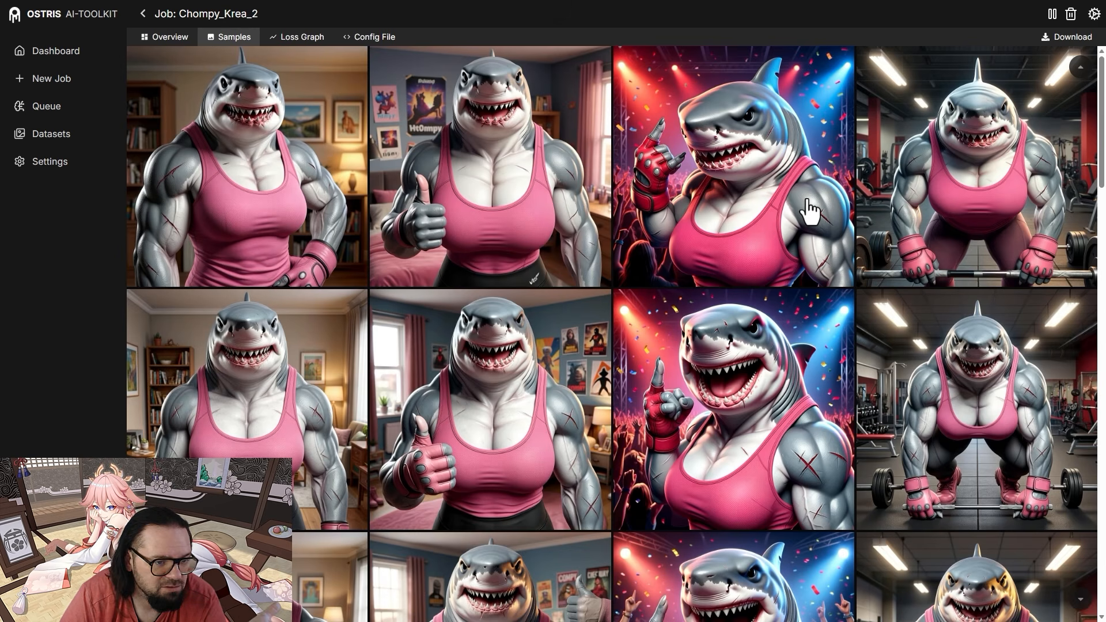
scroll(809, 213, "down", 3)
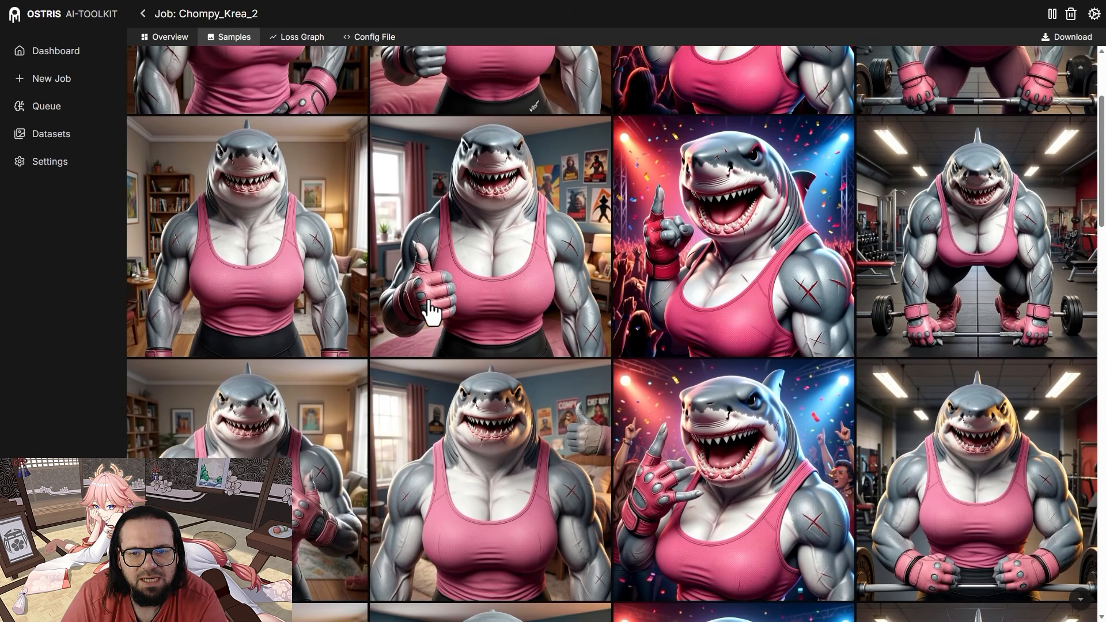
scroll(426, 310, "up", 1)
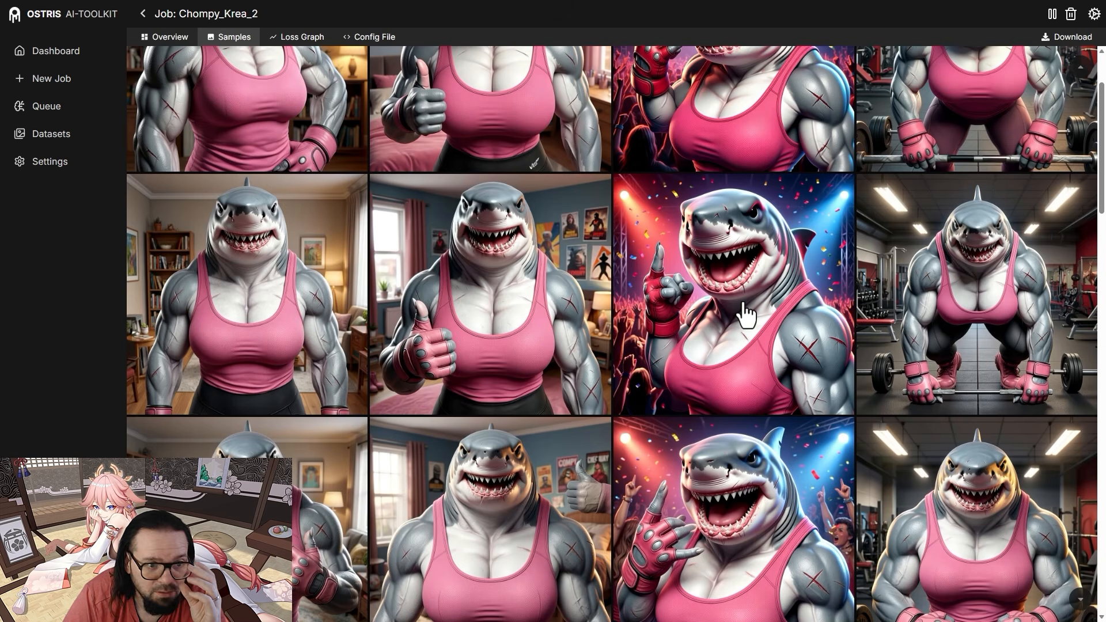
scroll(746, 314, "down", 3)
scroll(744, 311, "down", 1)
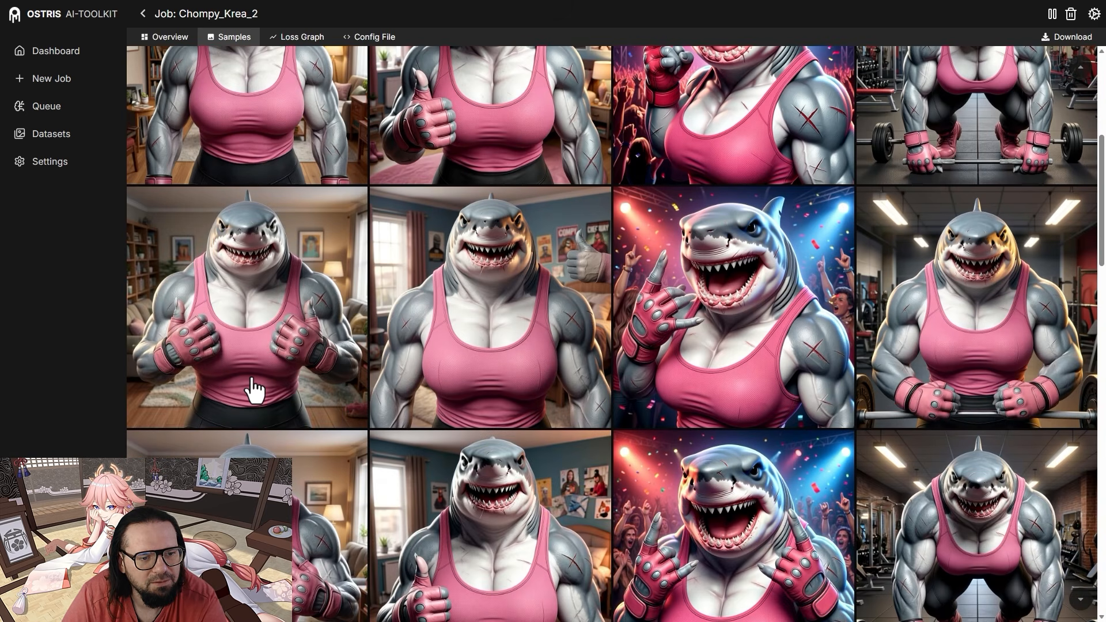
left_click(258, 346)
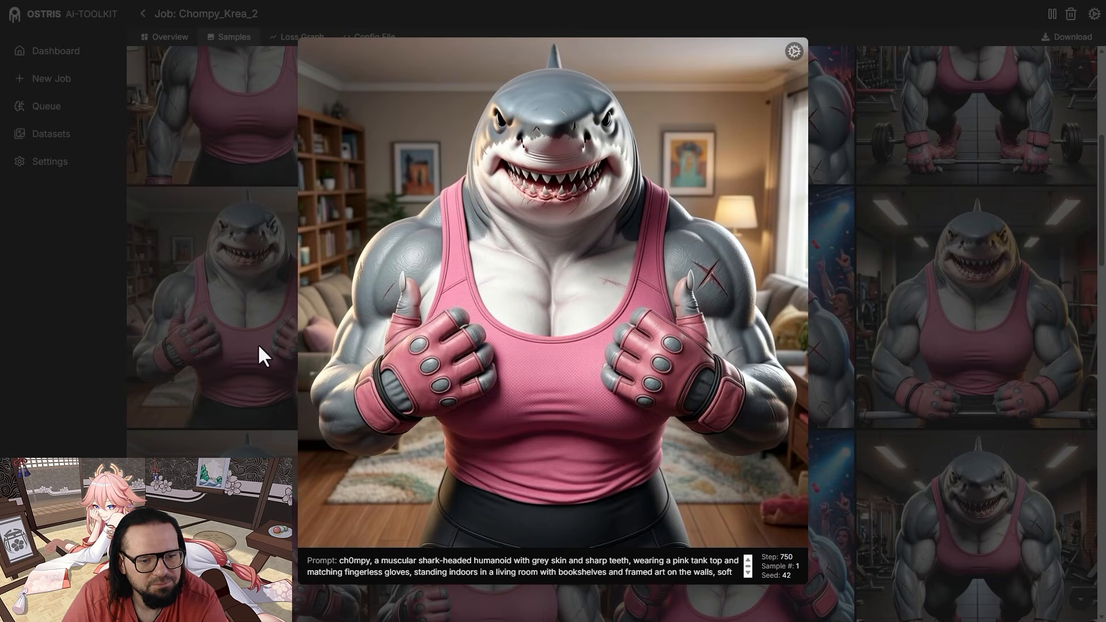
left_click(212, 288)
- Inspect the four step 1,250 samples enlarged one by one: living room, bedroom, concert and gym
scroll(346, 301, "down", 2)
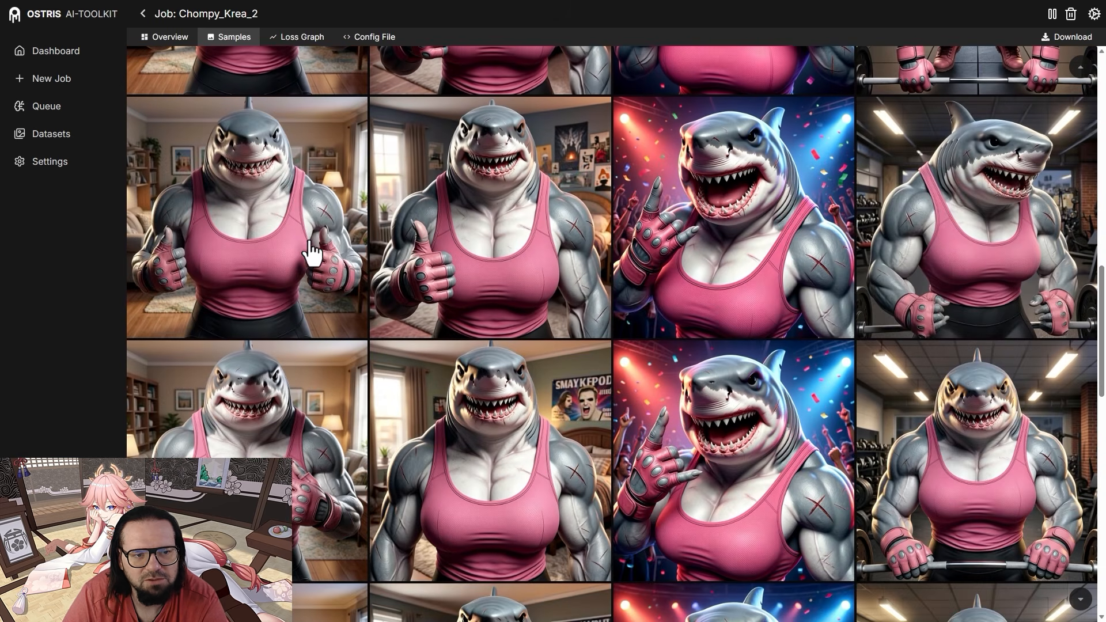
left_click(288, 242)
left_click(275, 228)
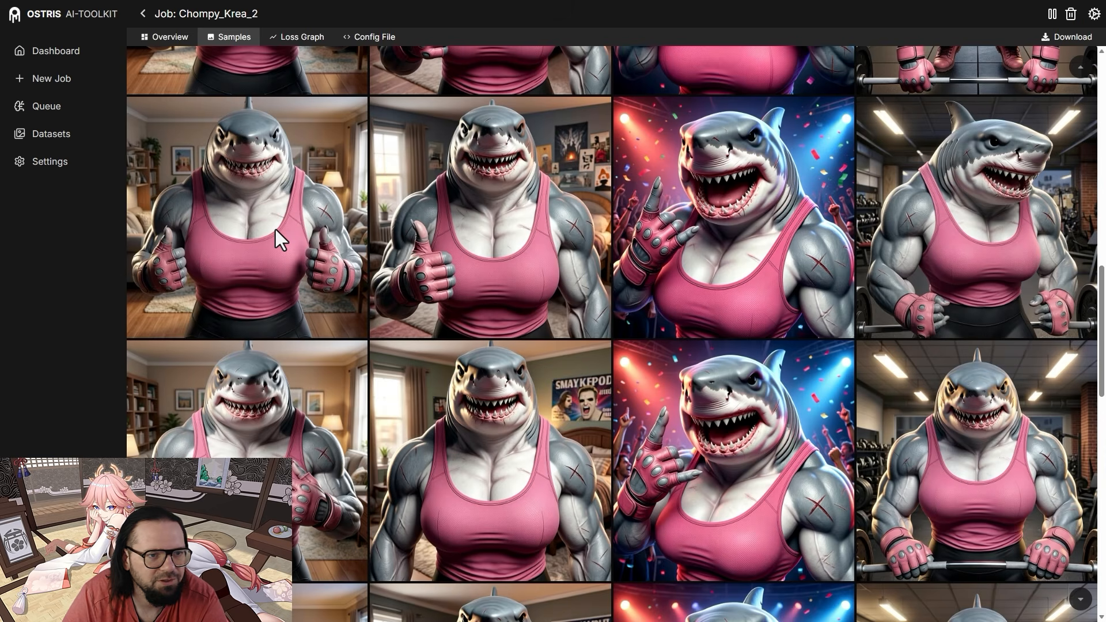
left_click(279, 242)
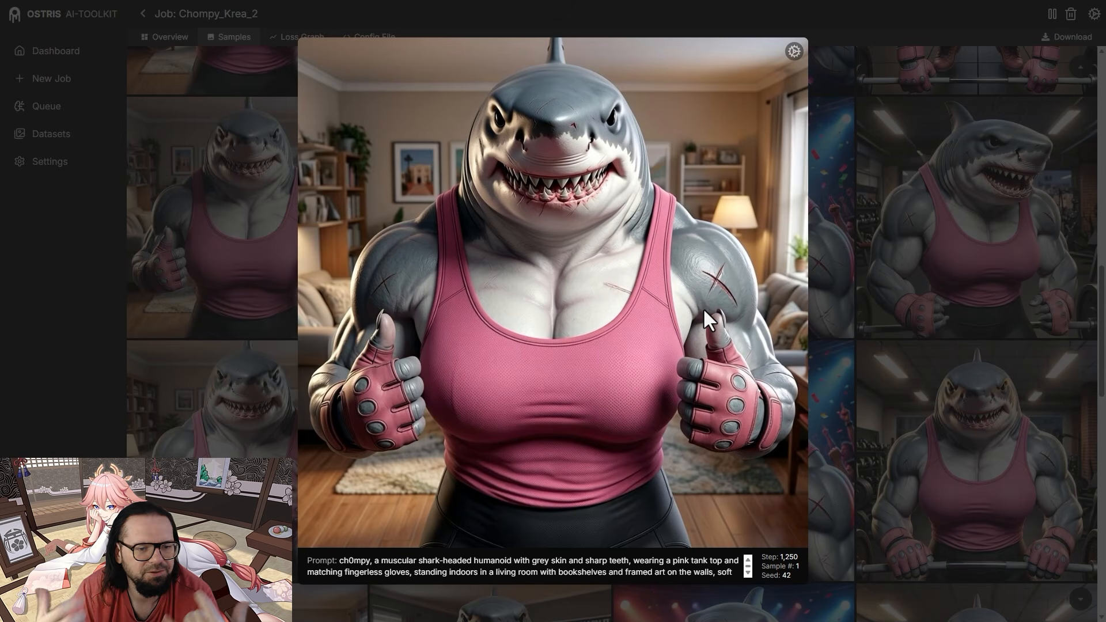
left_click(169, 205)
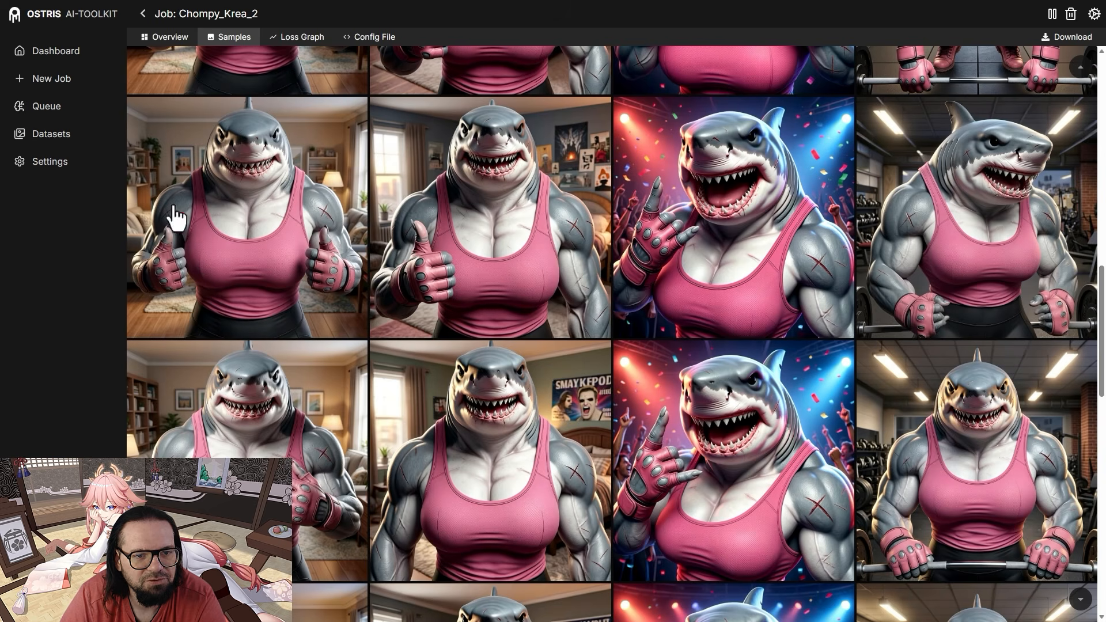
left_click(524, 232)
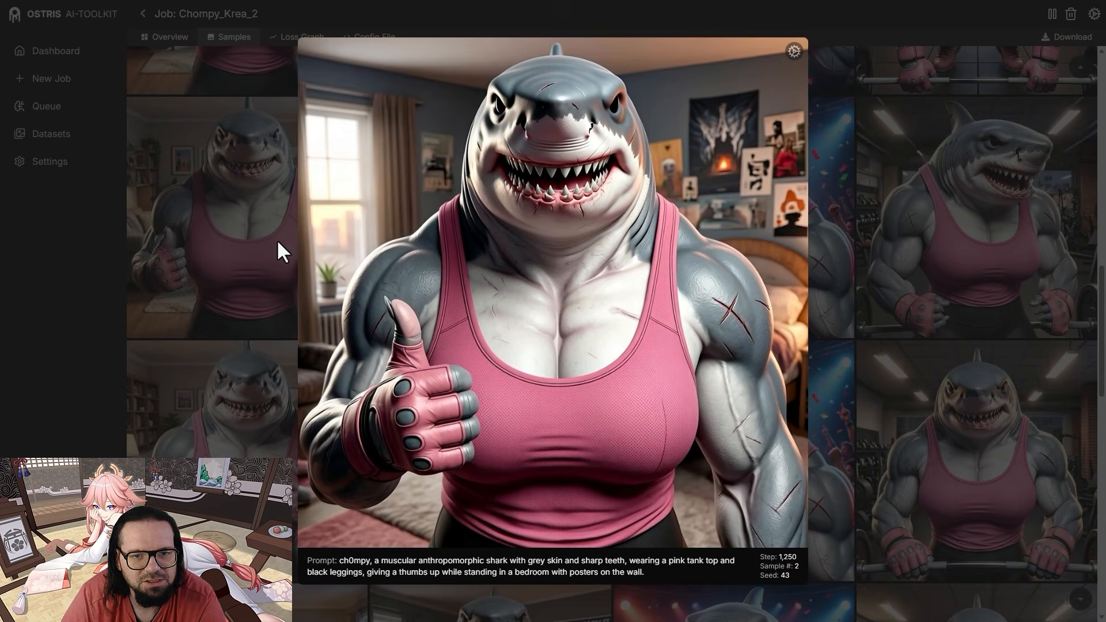
left_click(230, 251)
left_click(749, 226)
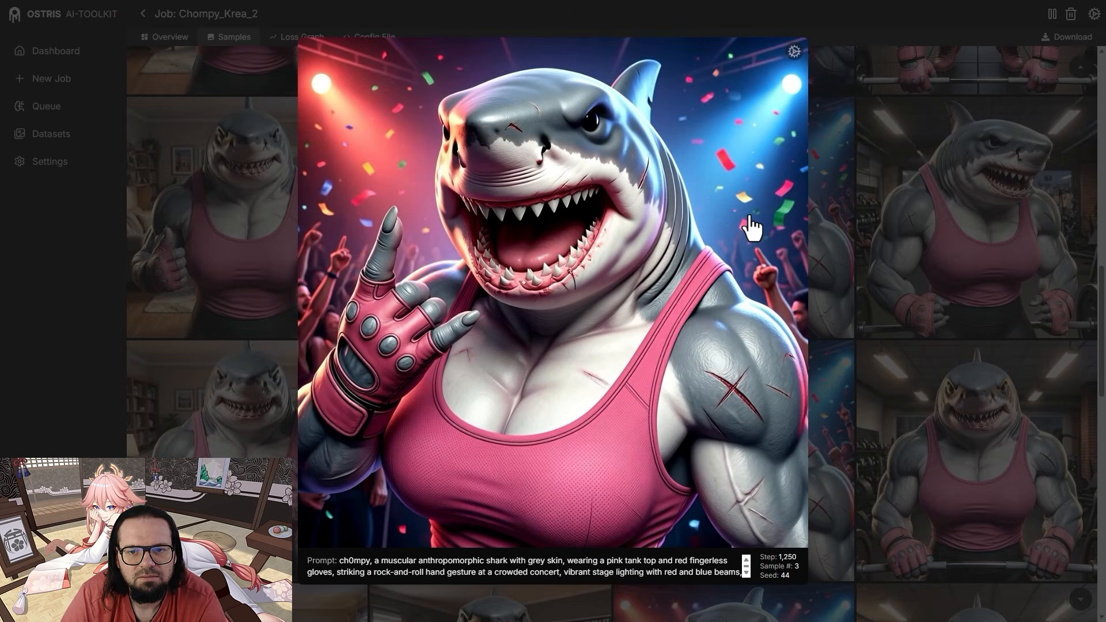
left_click(954, 248)
left_click(957, 255)
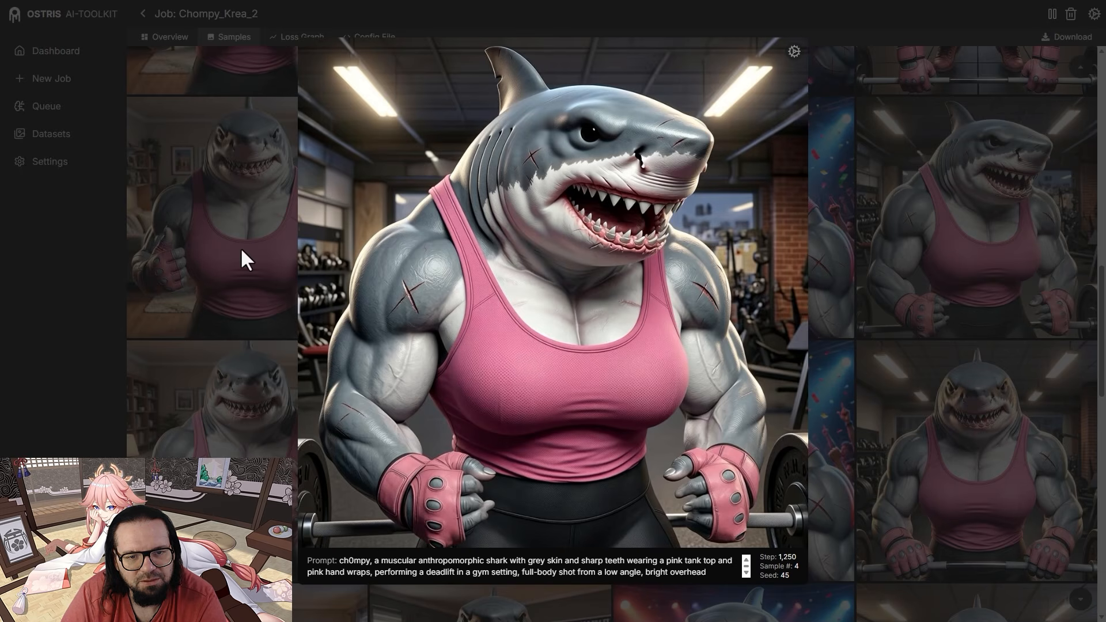
left_click(268, 243)
- Inspect the four step 2,000 samples enlarged one by one, checking hands, pose and character details
scroll(271, 253, "down", 5)
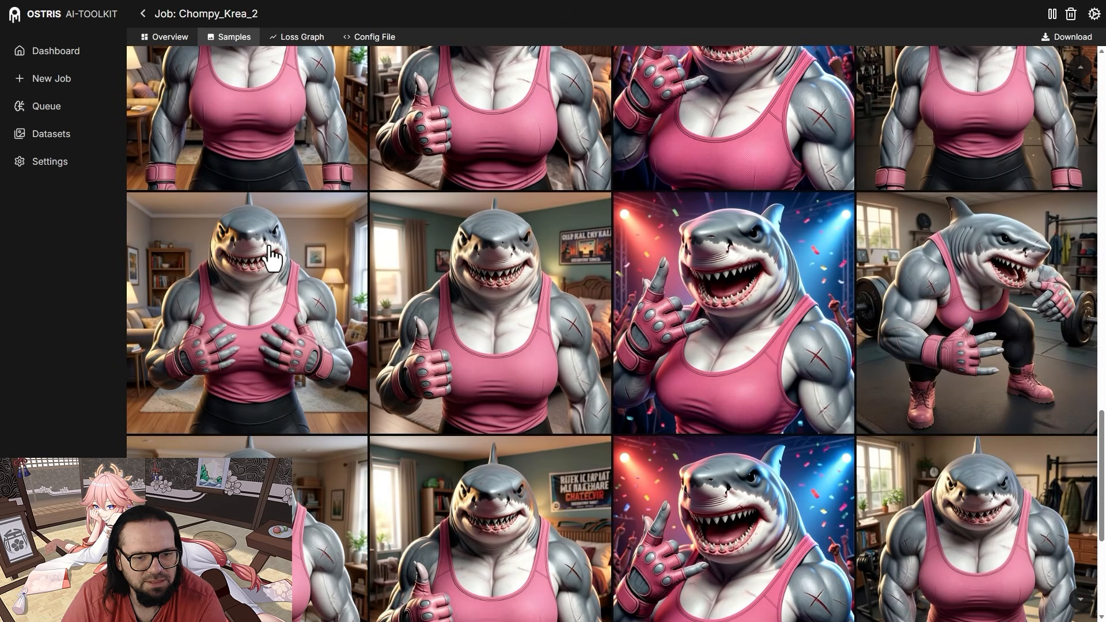
left_click(270, 255)
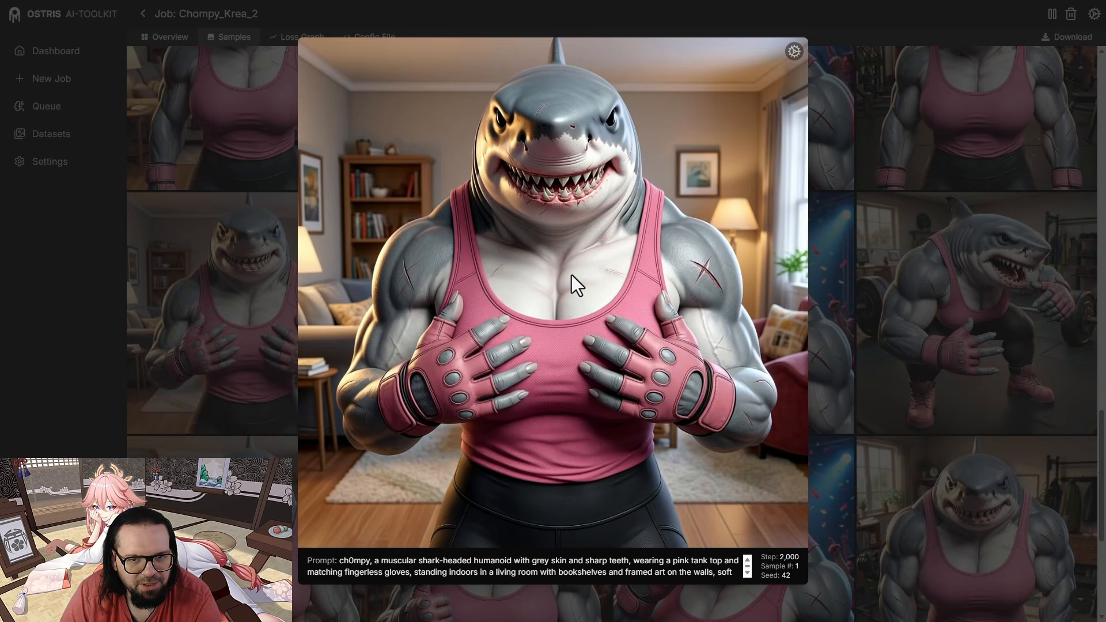
left_click(1062, 302)
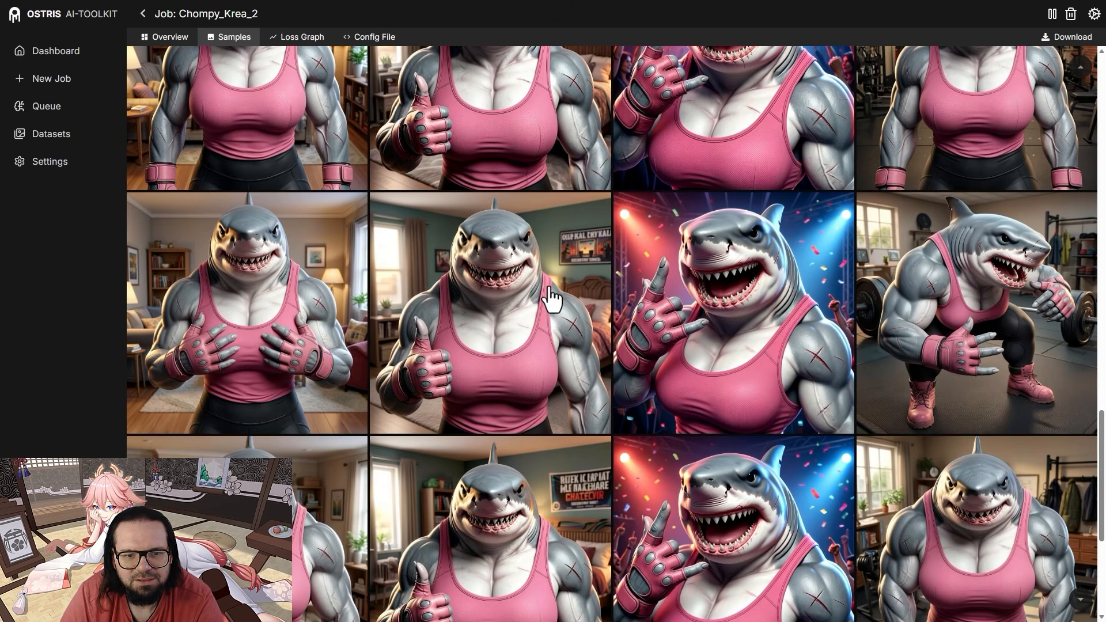
left_click(552, 297)
left_click(842, 319)
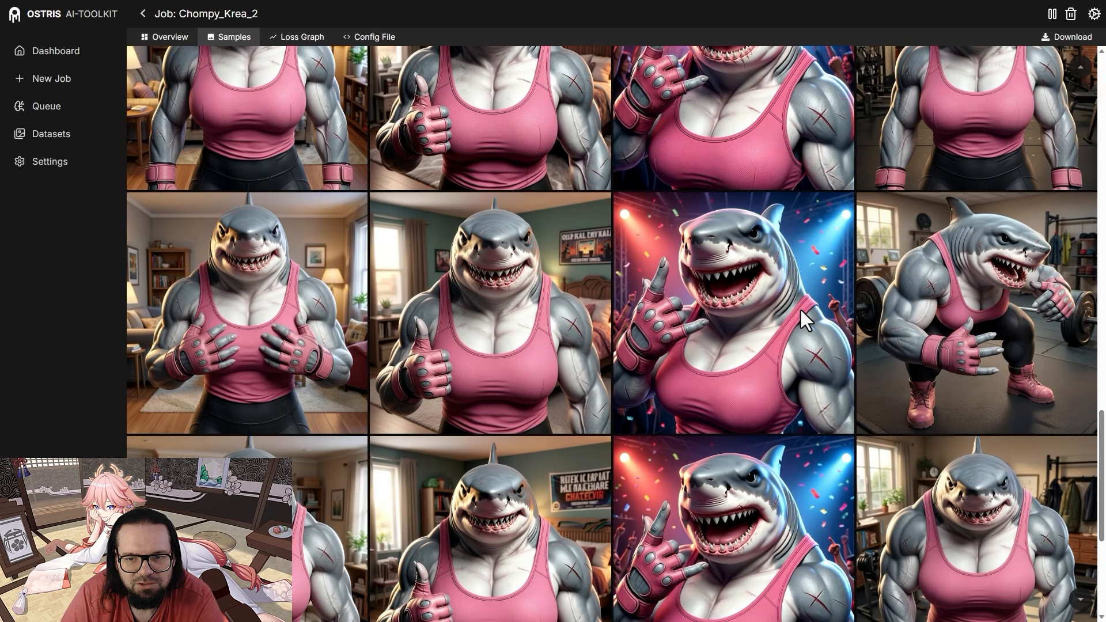
left_click(798, 320)
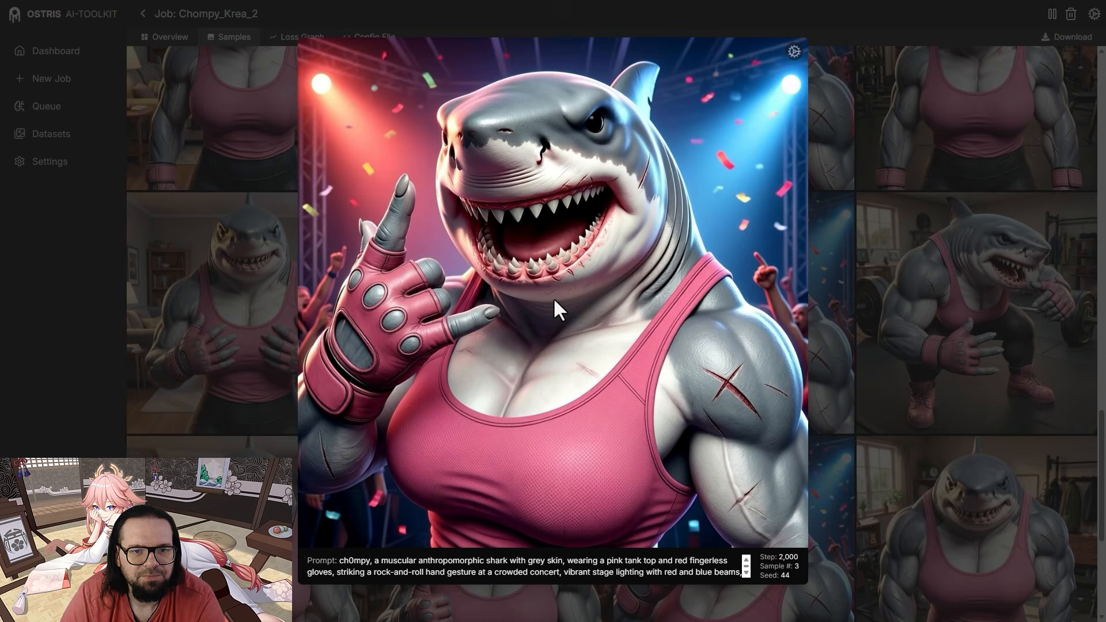
left_click(914, 344)
left_click(891, 314)
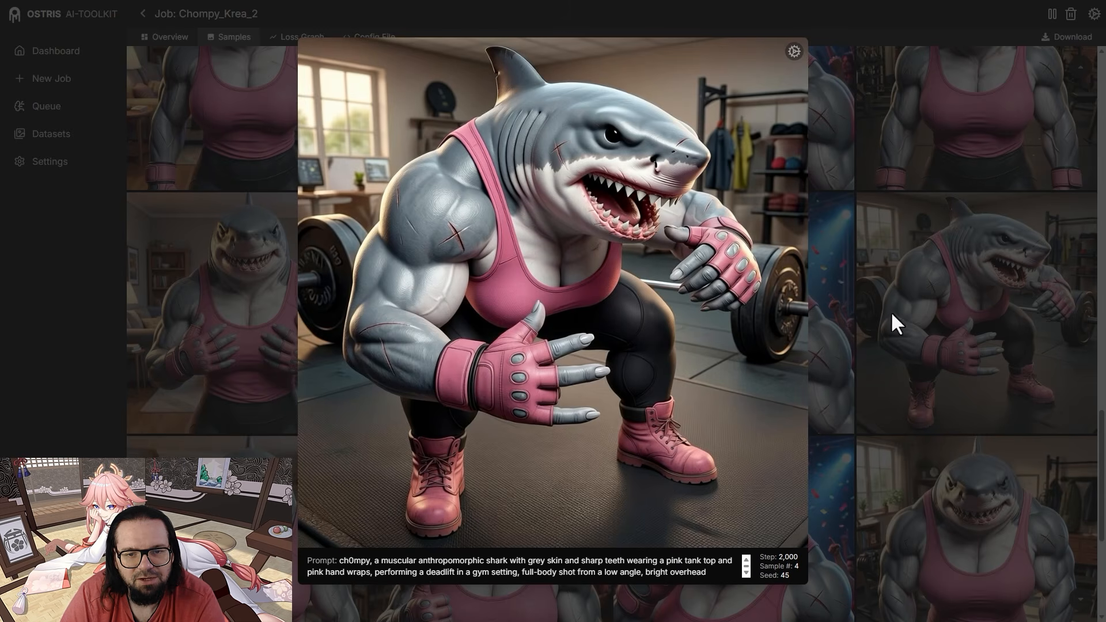
left_click(252, 304)
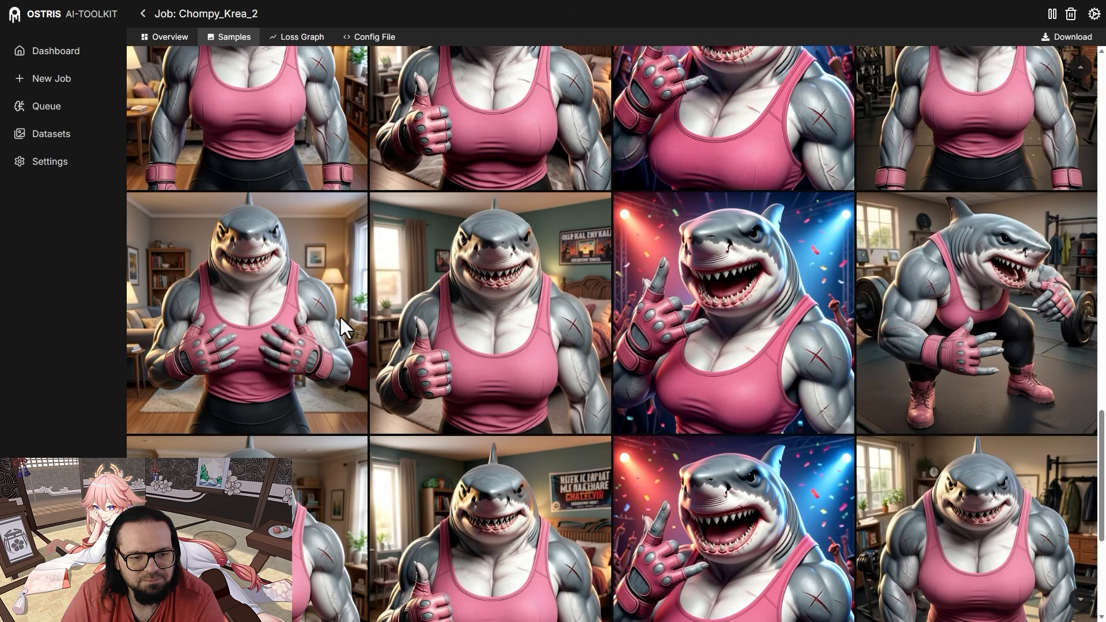
- Inspect the four step 2,500 samples enlarged one by one, from the living-room image through the gym deadlift image
scroll(341, 322, "down", 3)
left_click(282, 462)
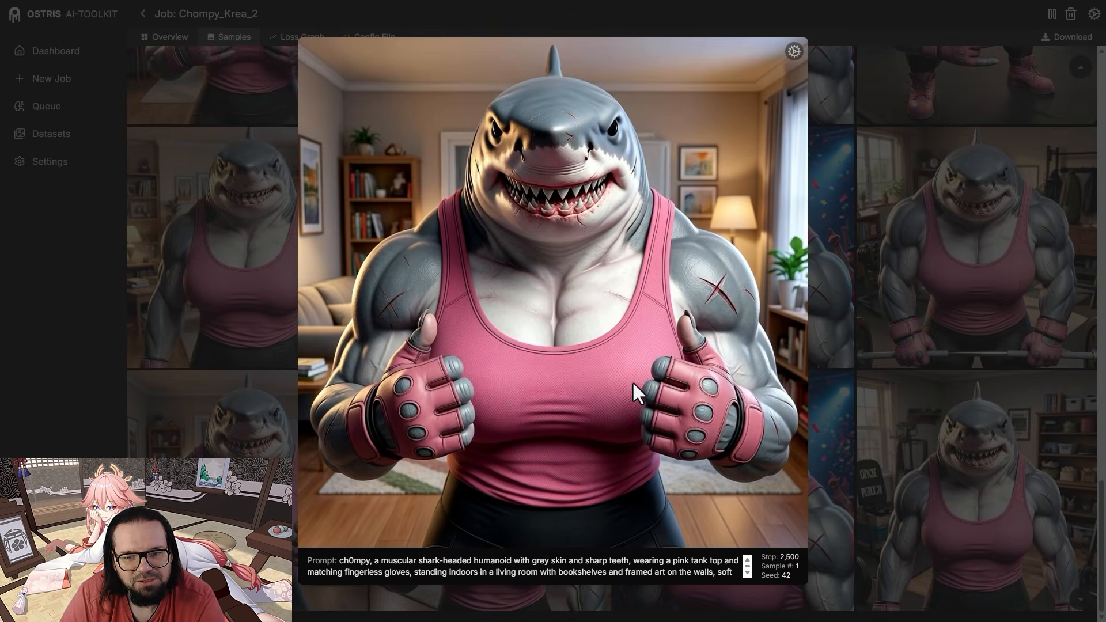
left_click(889, 409)
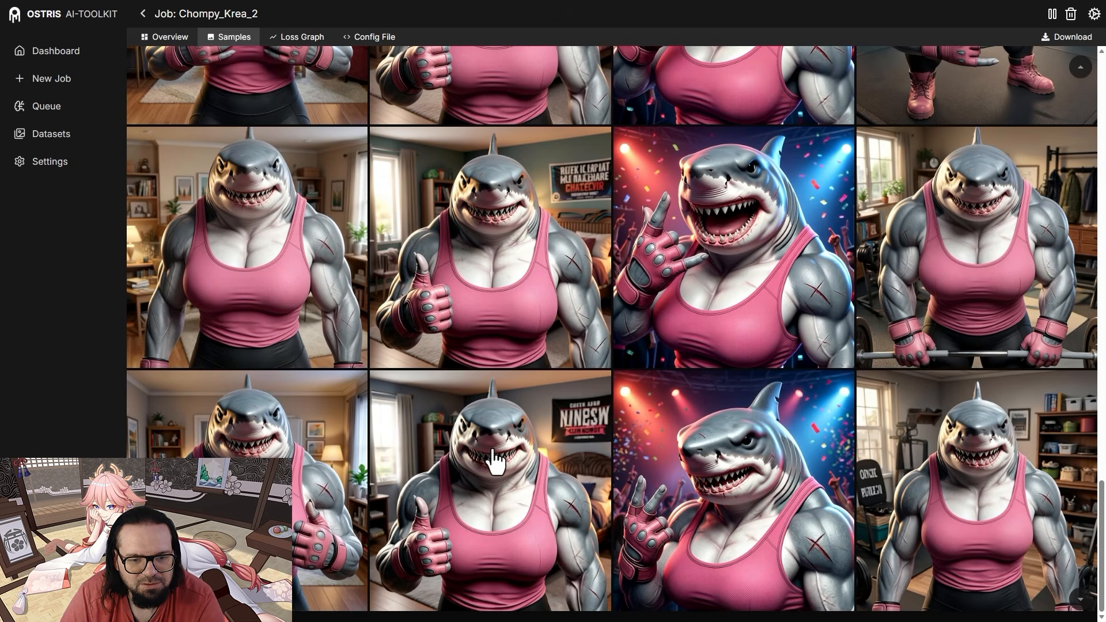
left_click(494, 461)
left_click(1010, 446)
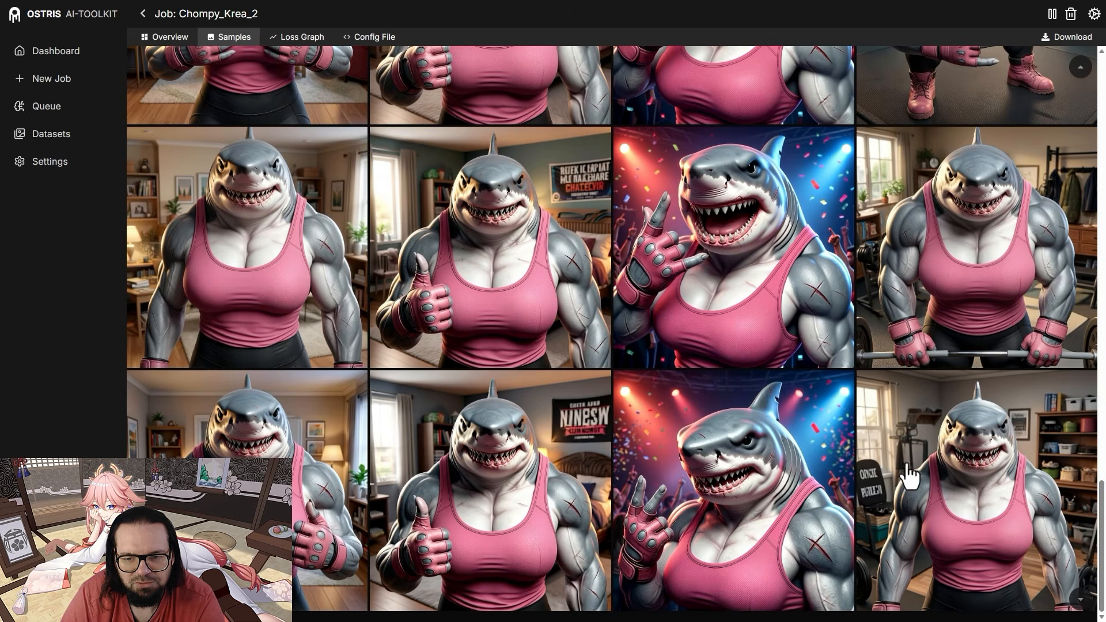
left_click(793, 450)
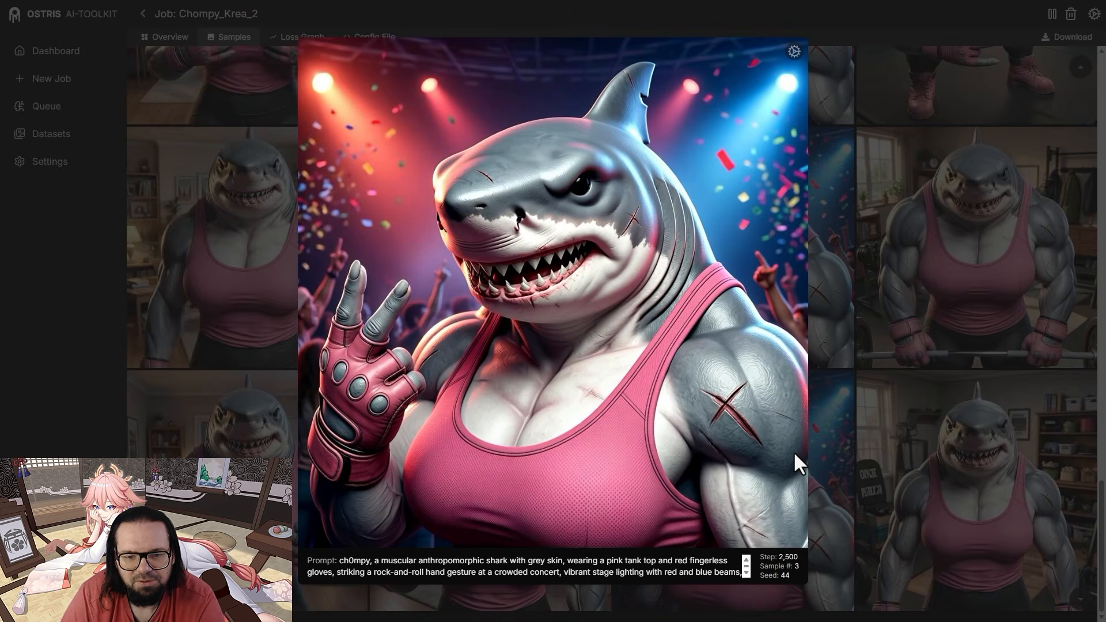
left_click(988, 441)
left_click(970, 449)
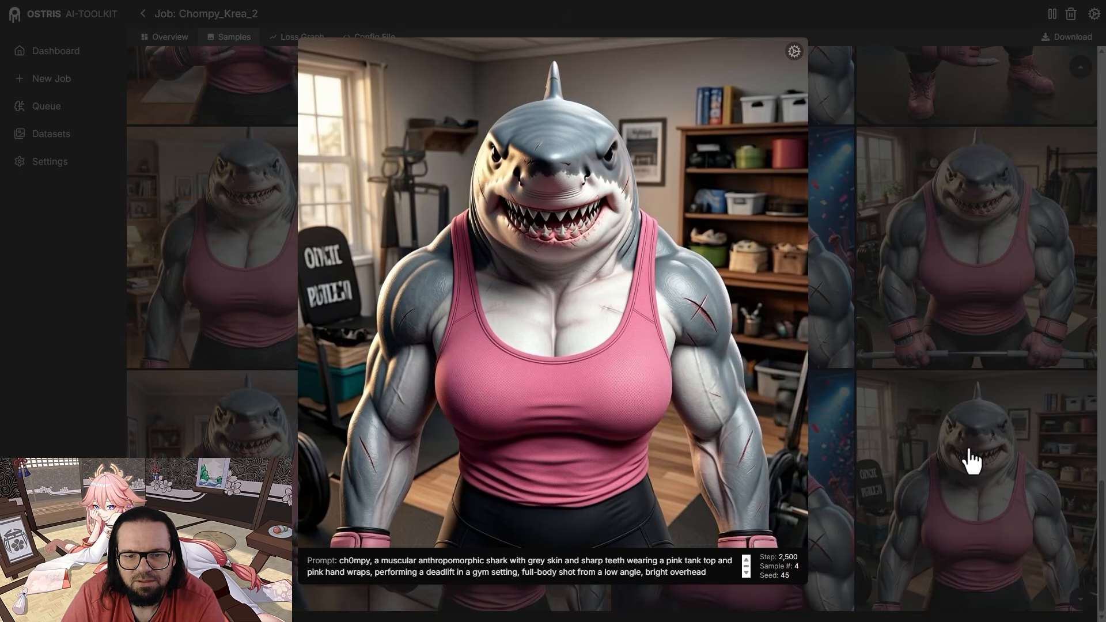
left_click(959, 445)
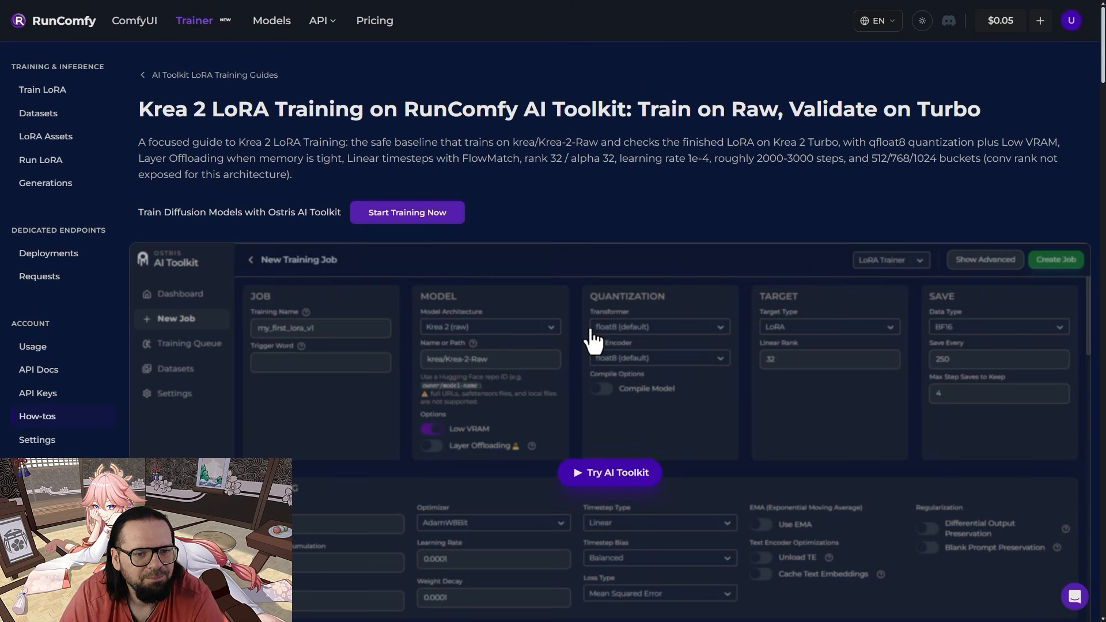
- In RunComfy's Krea 2 LoRA training guide, read down to section 5 on captions and highlight its sentence about caption quality
scroll(484, 321, "down", 10)
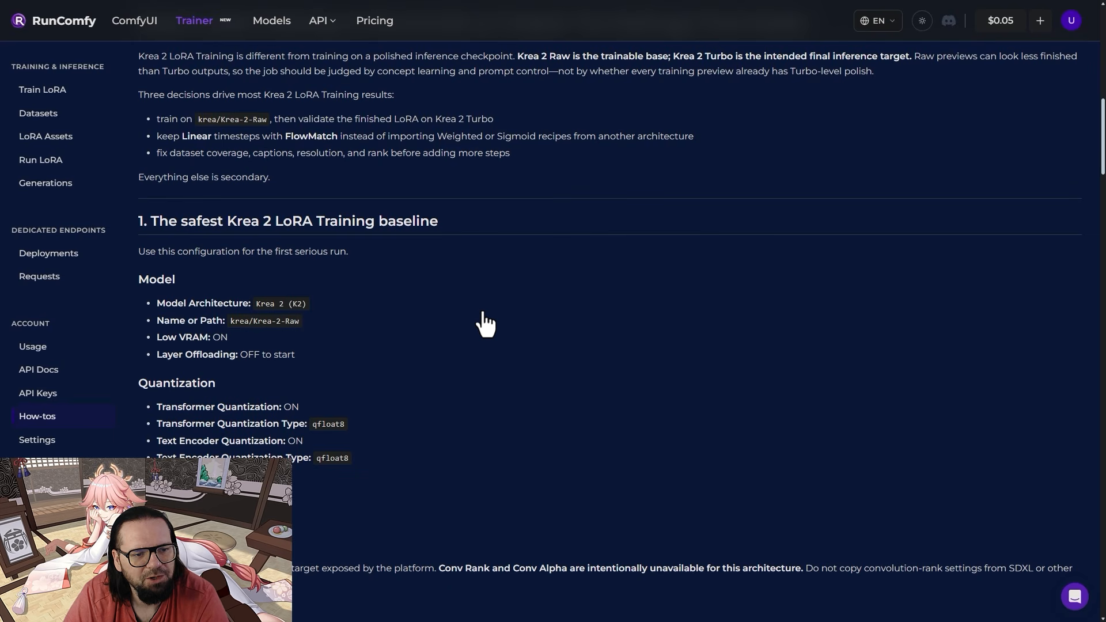
scroll(483, 312, "down", 13)
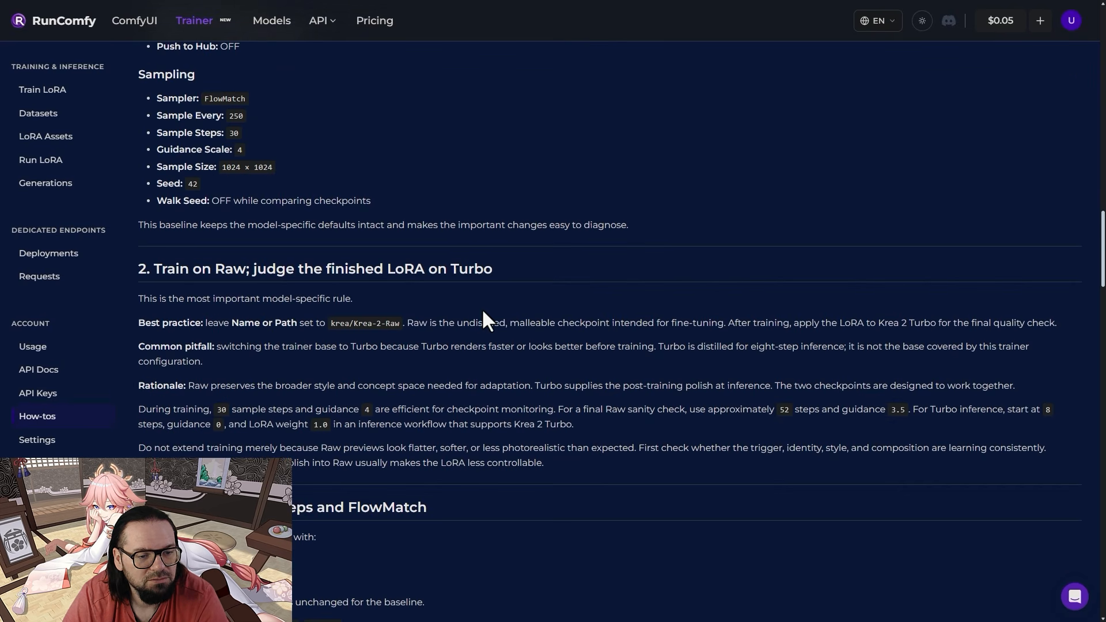
scroll(481, 309, "down", 17)
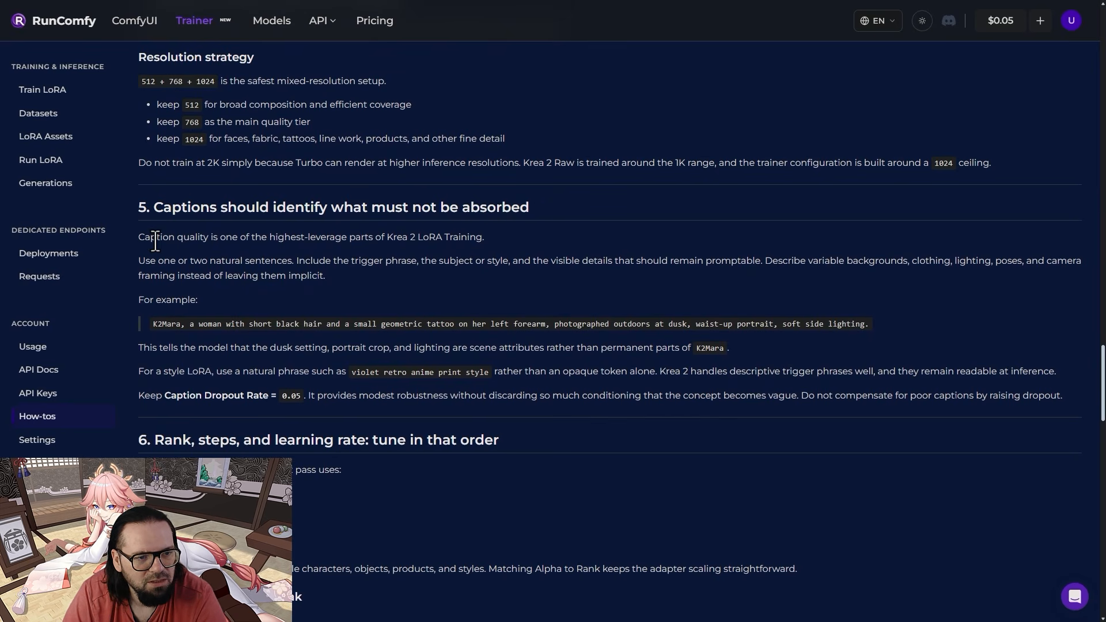
triple_click(280, 242)
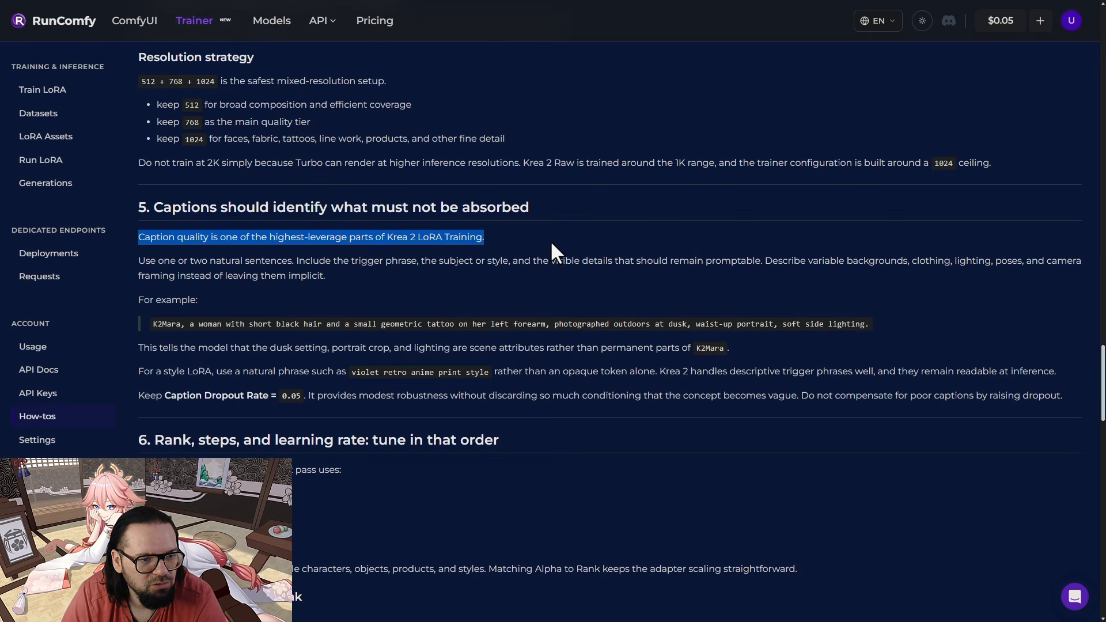
left_click(387, 275)
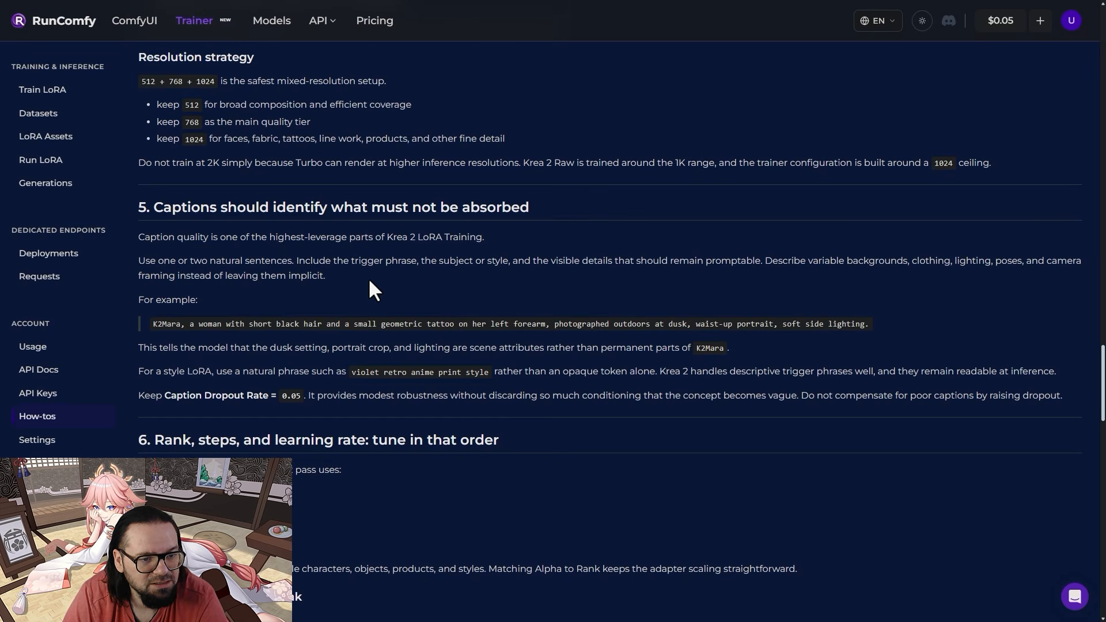
- Read the guide's caption example and dropout advice, along with section 6 on rank, steps and learning rate
scroll(385, 282, "down", 1)
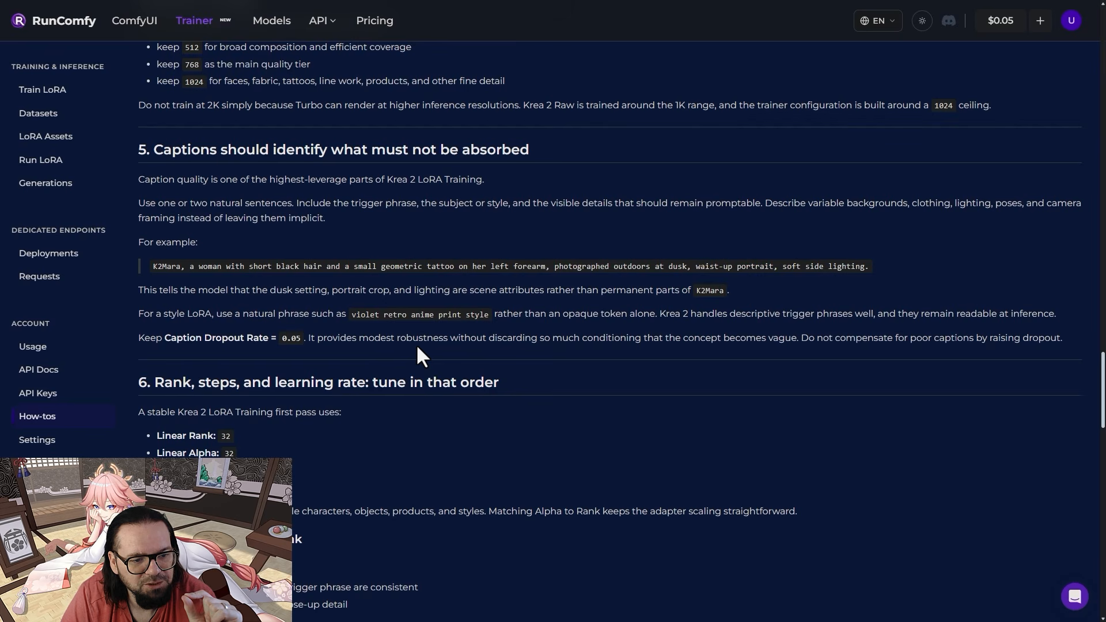
scroll(407, 364, "down", 4)
scroll(406, 364, "up", 4)
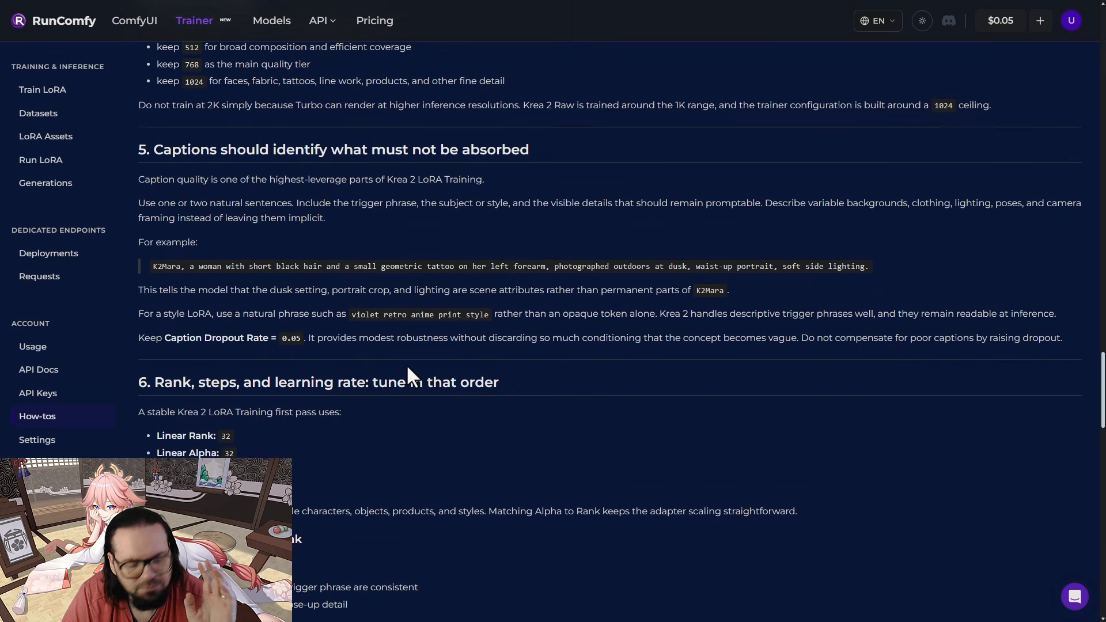
scroll(407, 368, "down", 1)
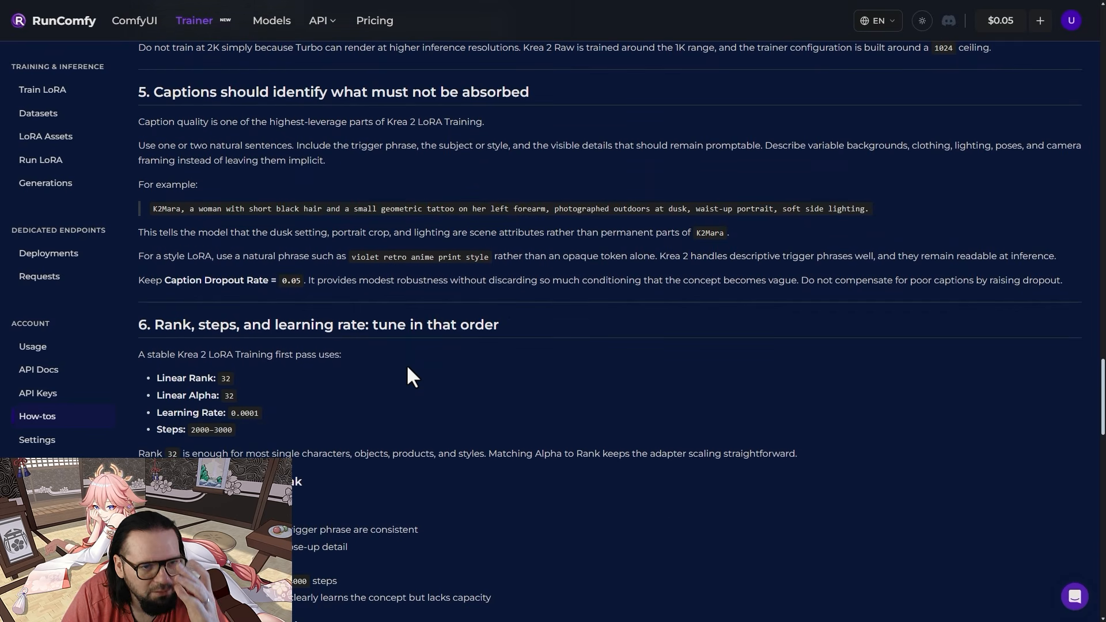
scroll(409, 377, "up", 1)
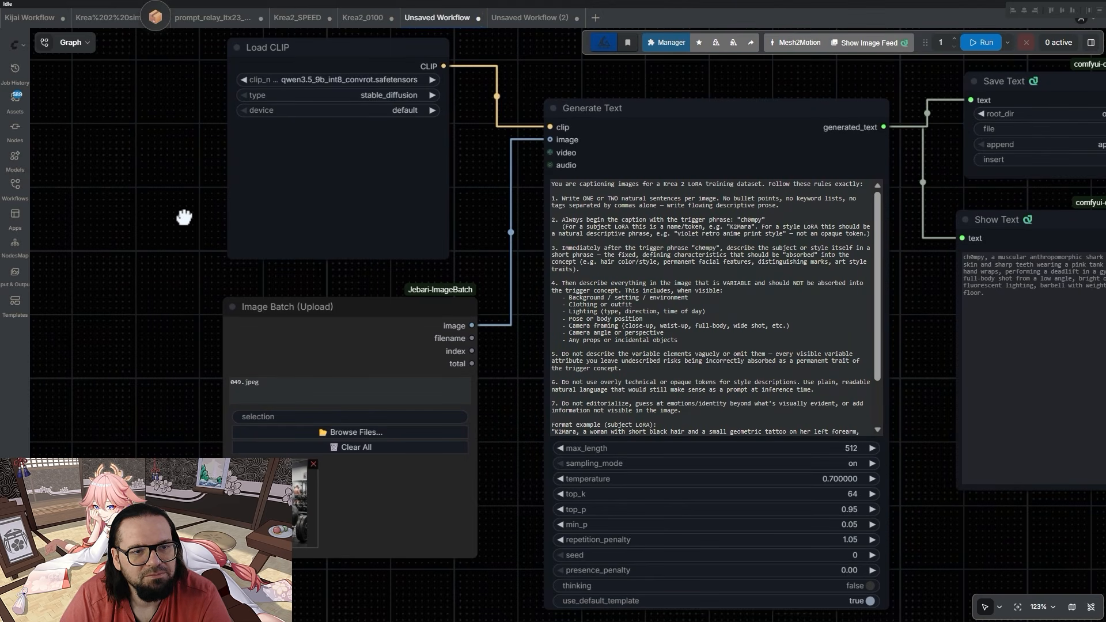
- In the ComfyUI captioning workflow, examine the Load CLIP node's model choice and the deadlift image 049.jpeg loaded in the Image Batch node
scroll(195, 173, "up", 4)
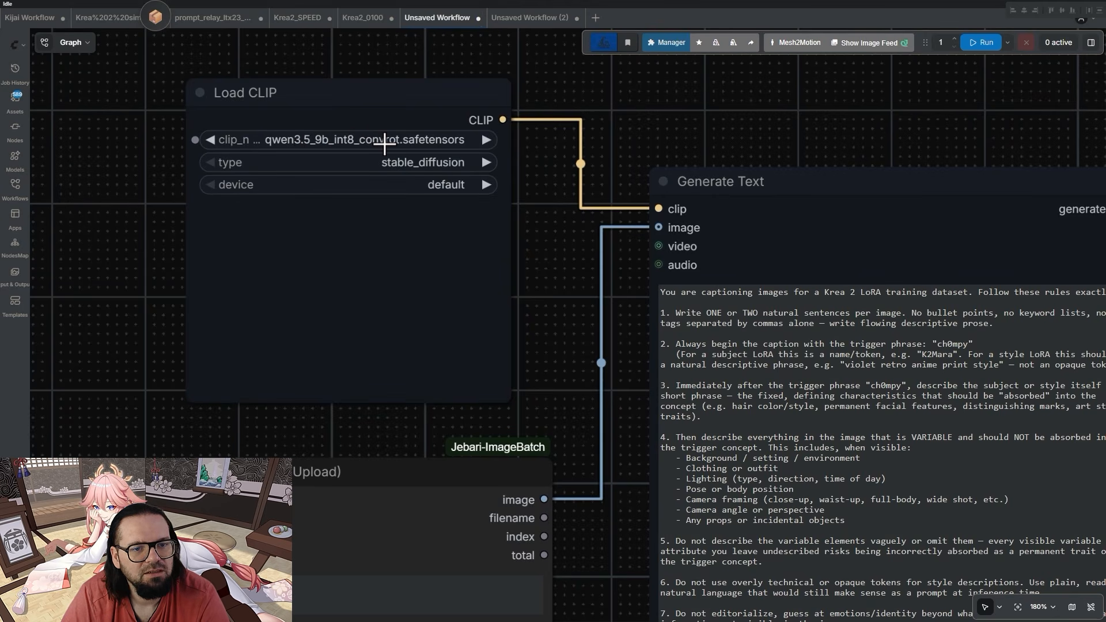
scroll(385, 144, "down", 3)
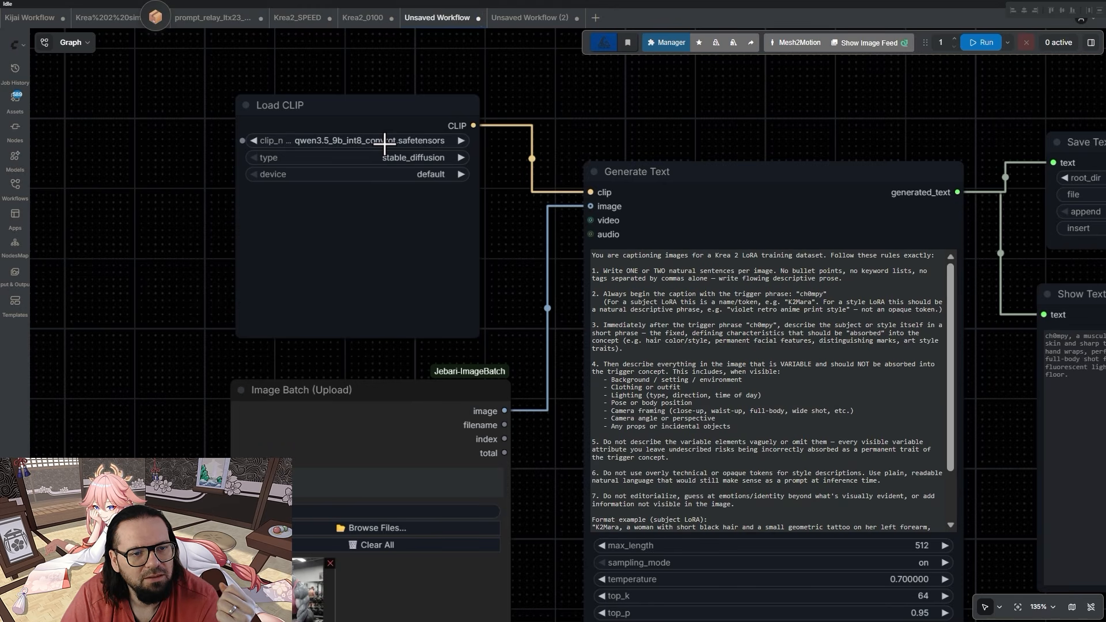
scroll(383, 165, "down", 2)
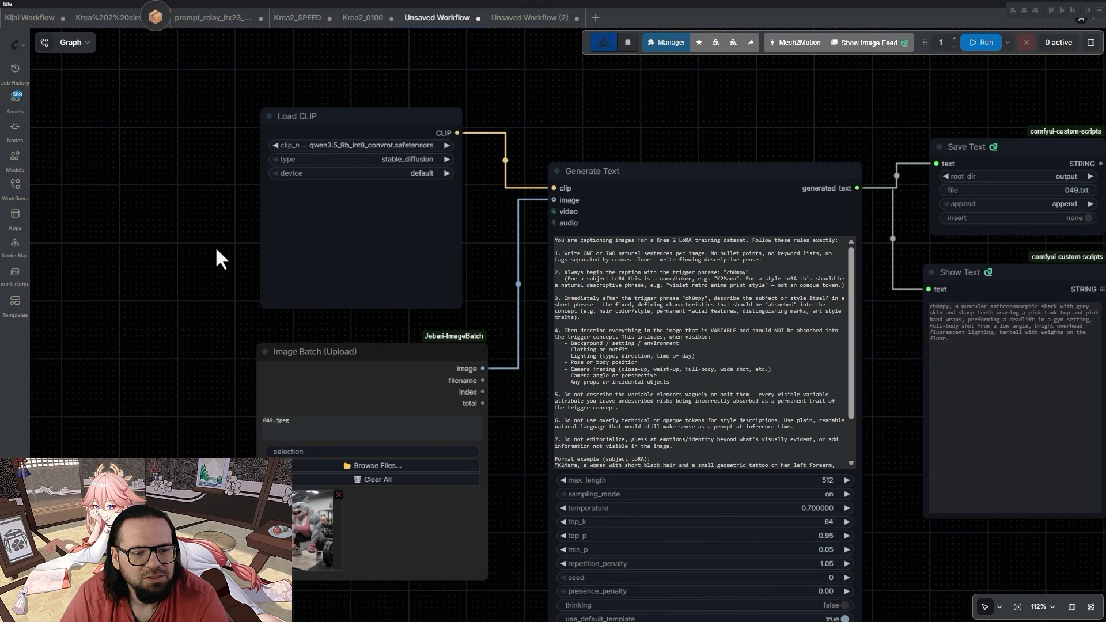
left_click_drag(210, 303, 232, 188)
scroll(330, 430, "up", 4)
scroll(314, 407, "up", 4)
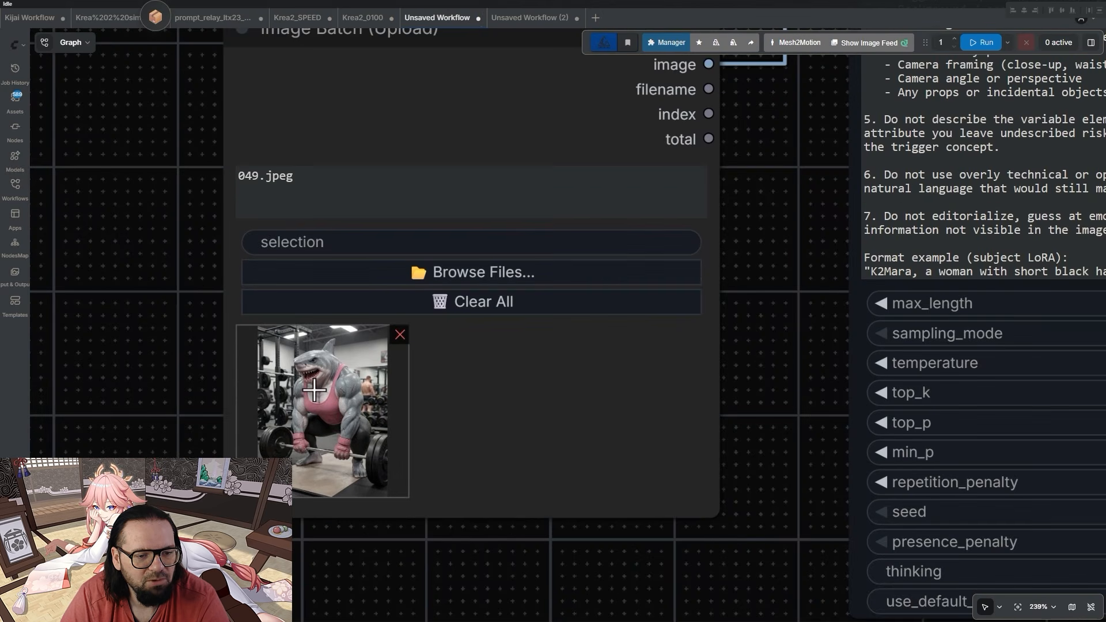
scroll(314, 392, "up", 5)
scroll(314, 390, "up", 5)
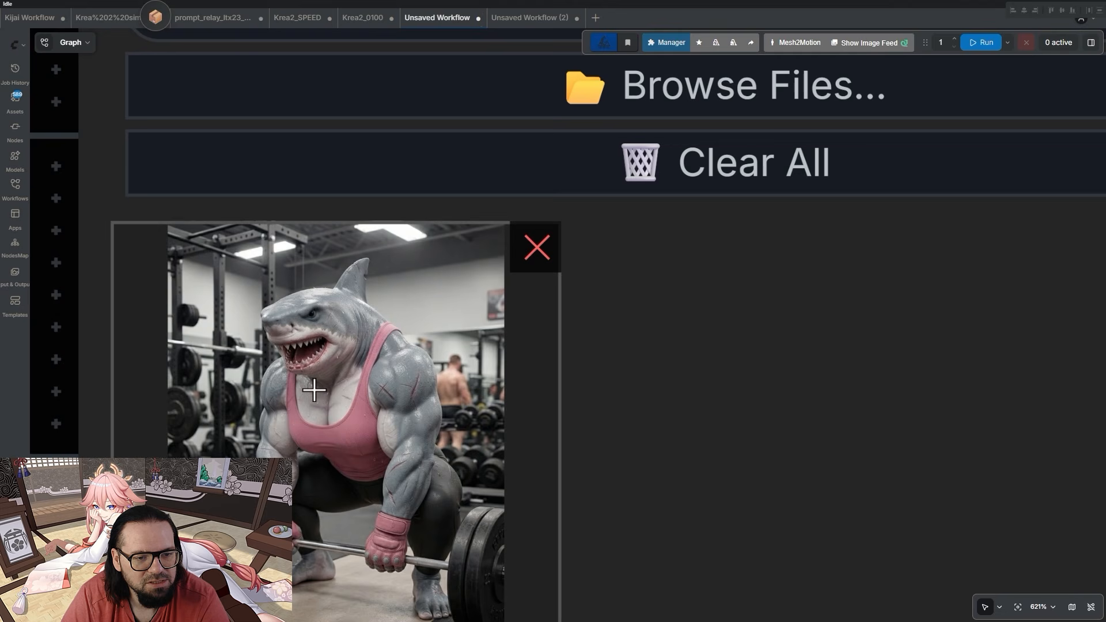
scroll(213, 221, "down", 9)
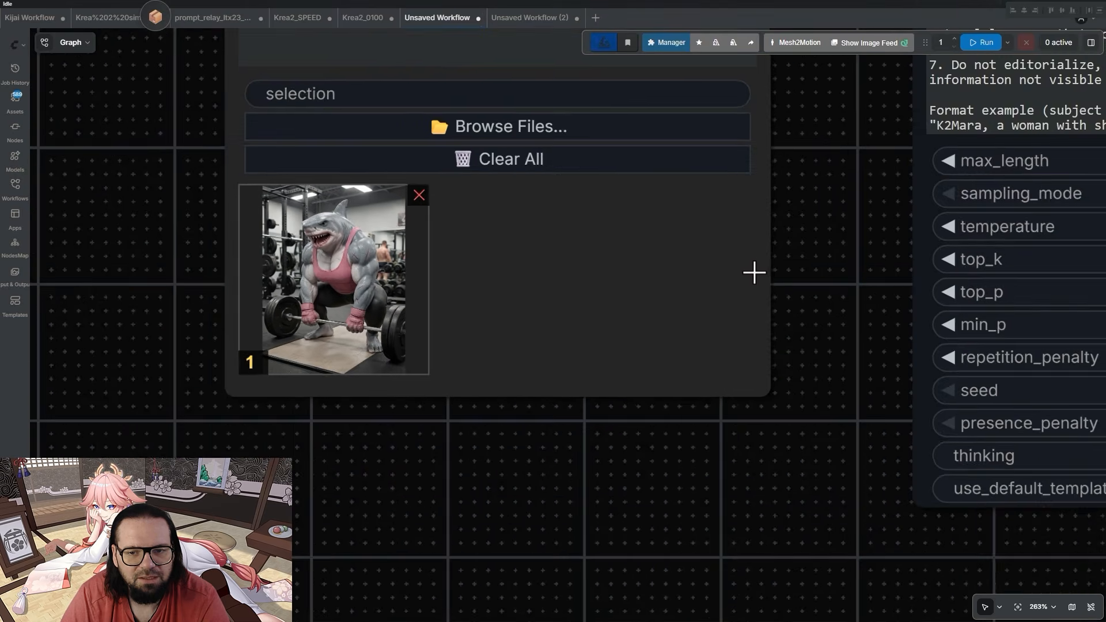
- Read the Krea 2 captioning rules in the Generate Text node's prompt, from the sentence-length rule through the format examples
scroll(754, 267, "down", 4)
left_click_drag(785, 250, 245, 502)
left_click_drag(281, 301, 255, 410)
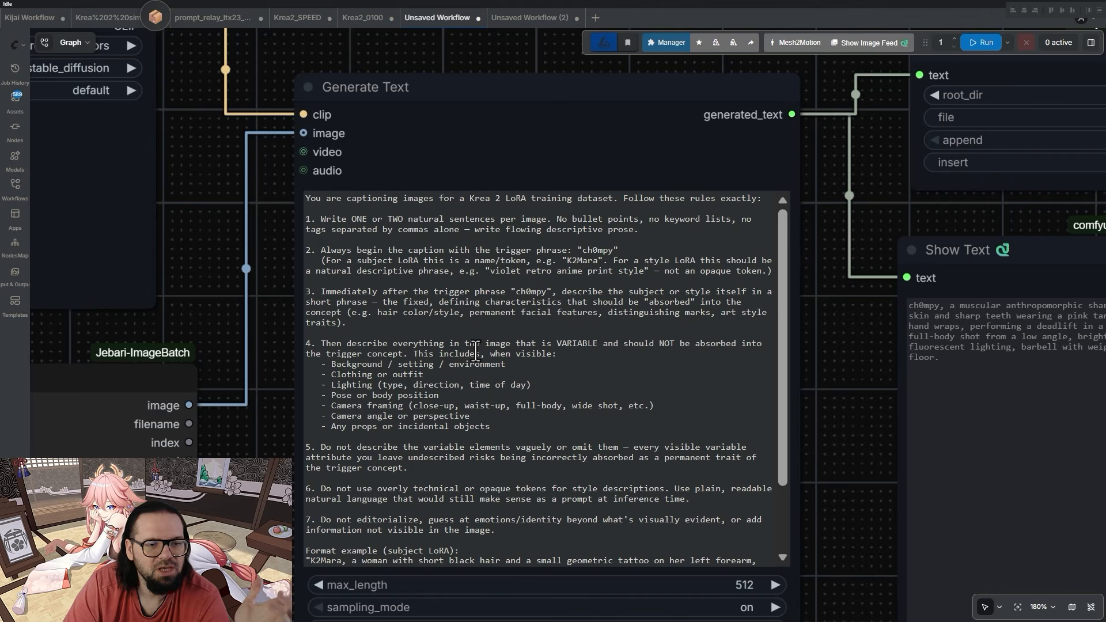
scroll(488, 298, "down", 2)
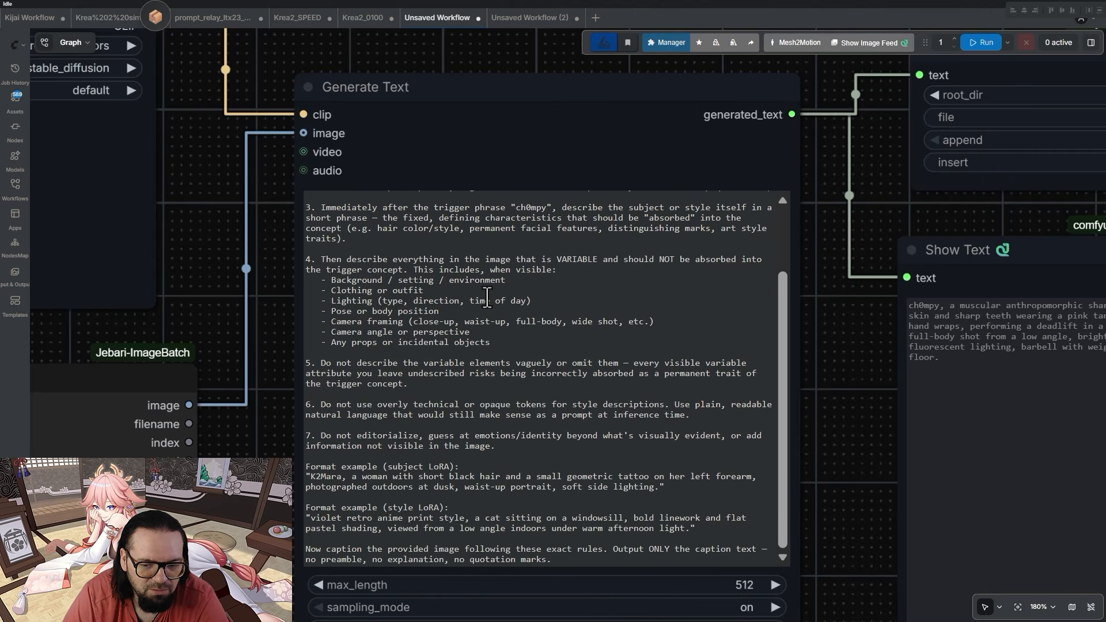
scroll(487, 298, "up", 3)
scroll(261, 263, "down", 3)
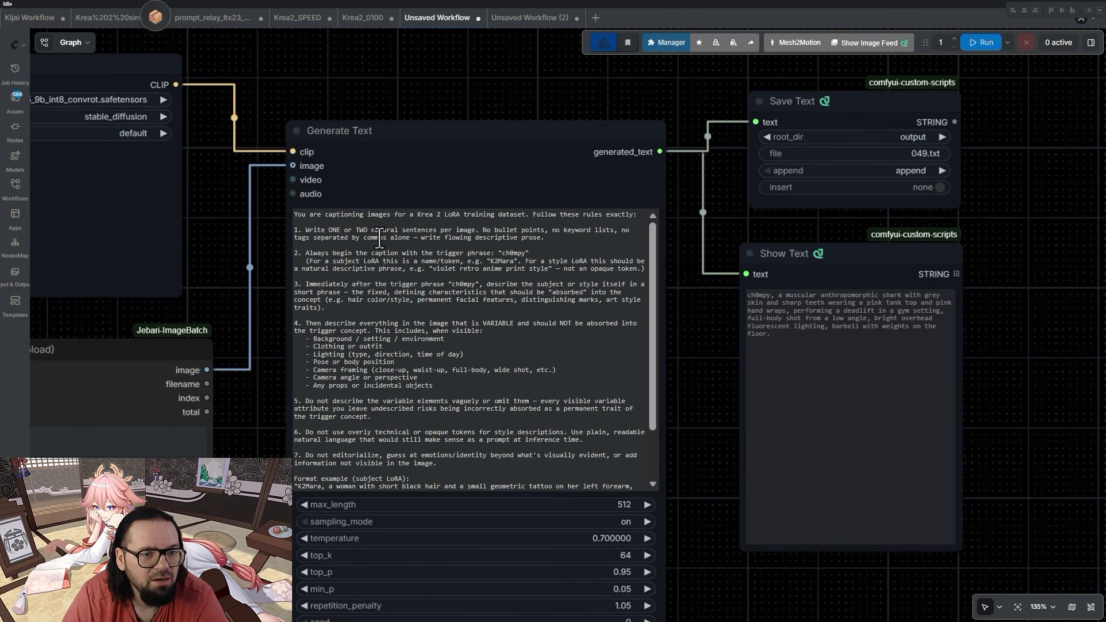
scroll(275, 239, "up", 3)
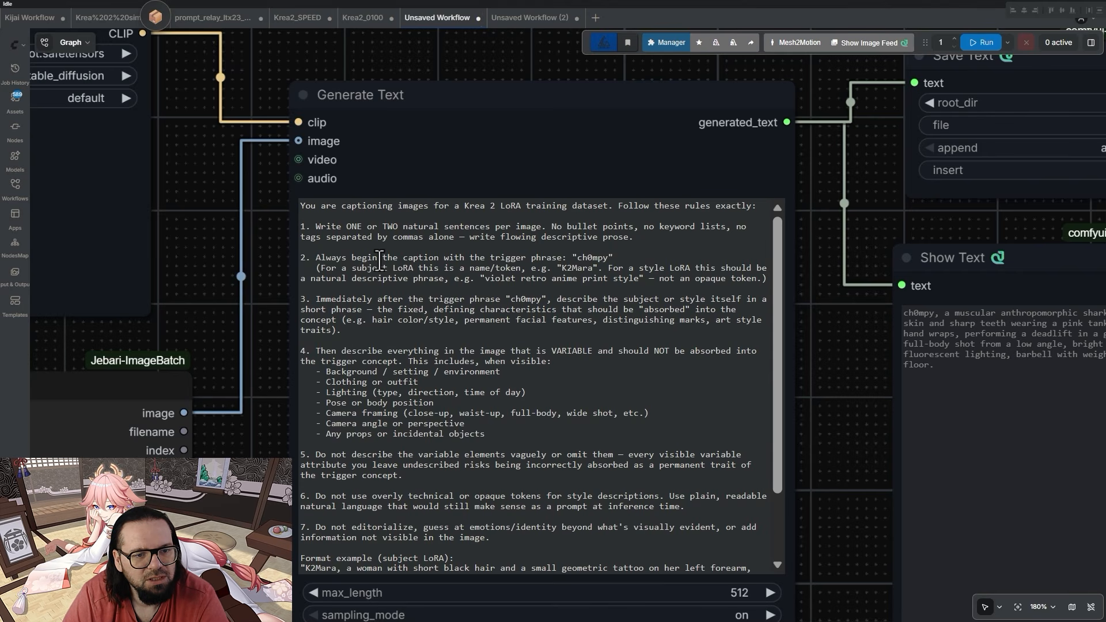
scroll(283, 270, "up", 2)
left_click_drag(267, 287, 217, 239)
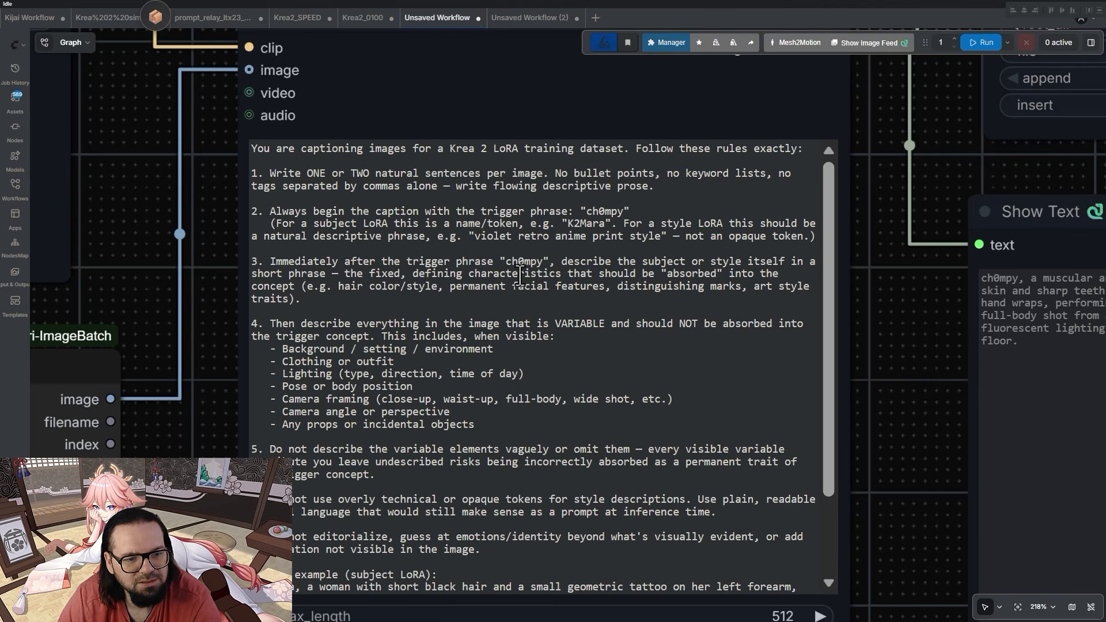
scroll(515, 277, "down", 1)
scroll(516, 278, "down", 1)
scroll(217, 361, "down", 6)
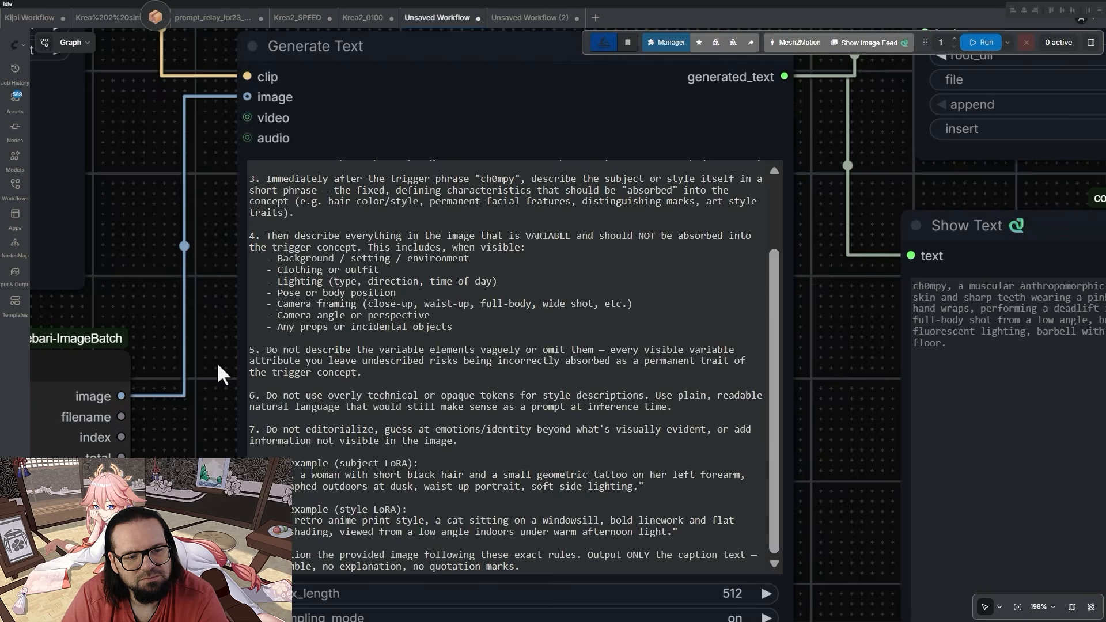
- Read the generated caption in the Show Text node and check it against the source image in the Image Batch node
scroll(217, 362, "down", 2)
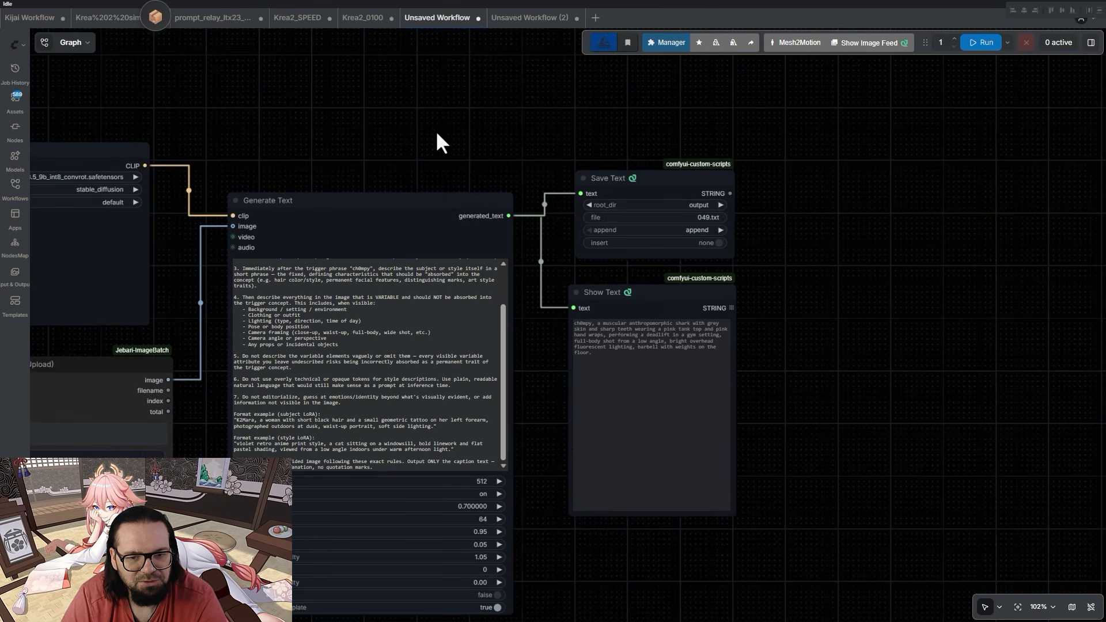
scroll(799, 386, "up", 7)
left_click_drag(727, 329, 882, 294)
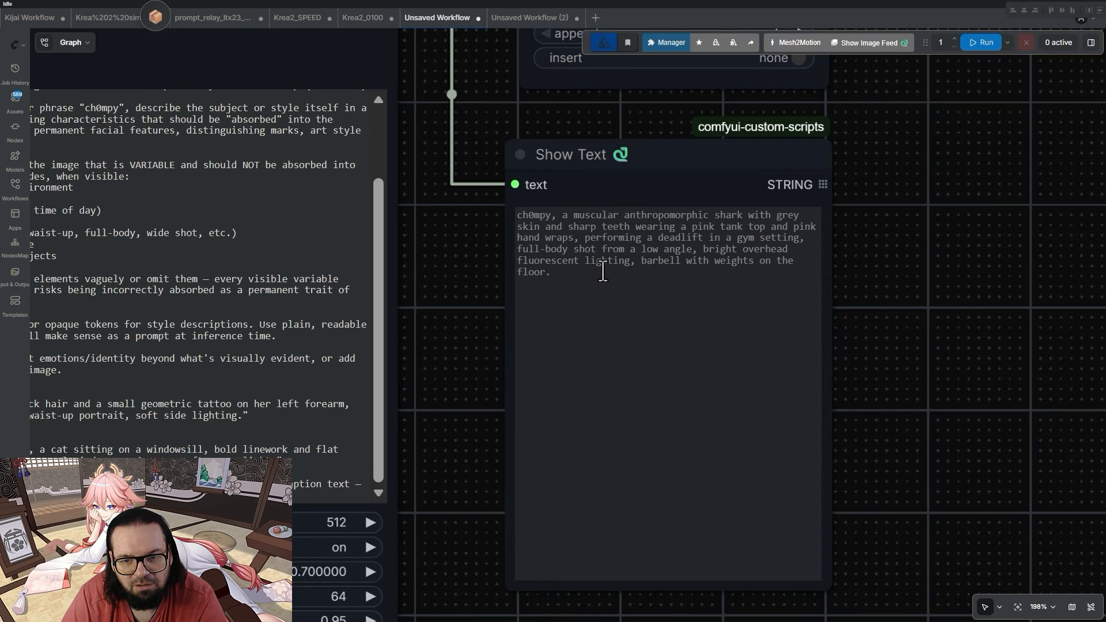
scroll(602, 271, "up", 3)
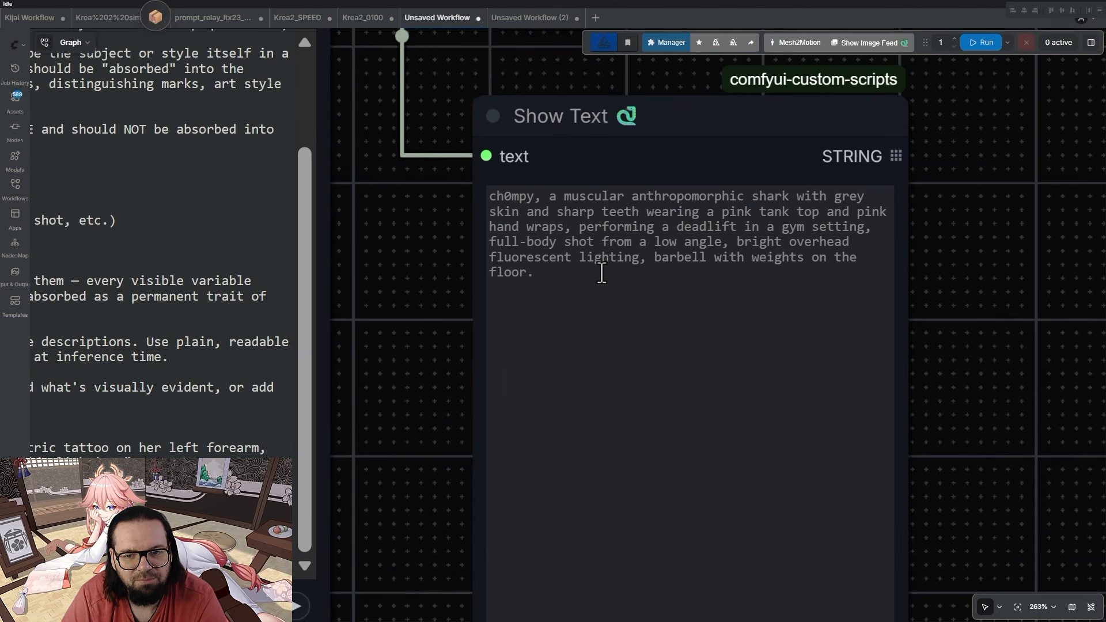
scroll(601, 271, "down", 10)
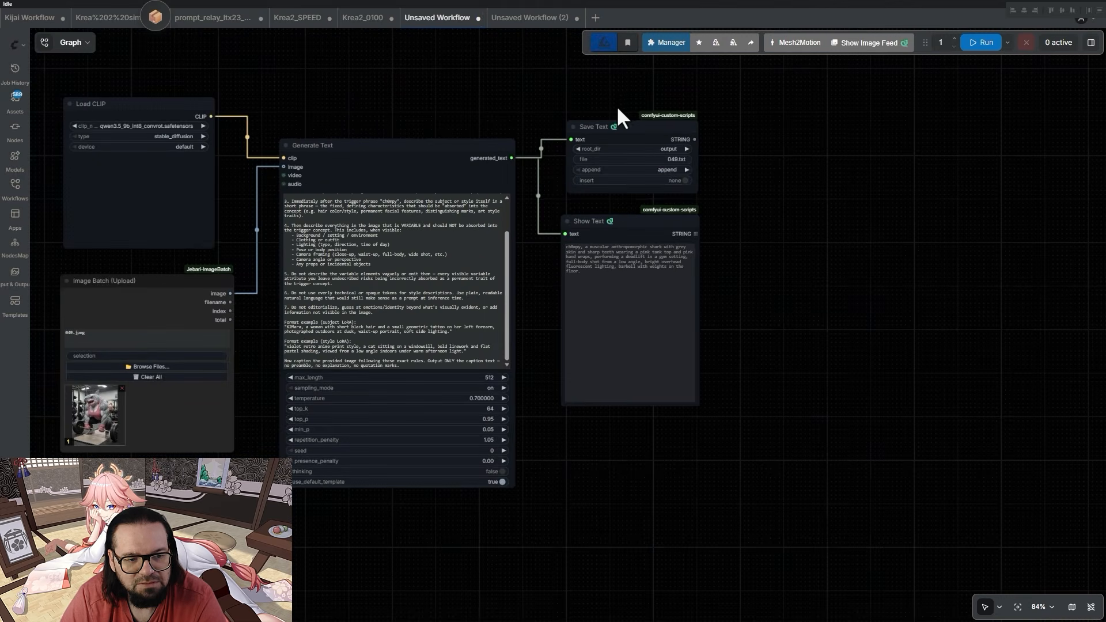
scroll(616, 106, "left", 5)
scroll(267, 378, "up", 8)
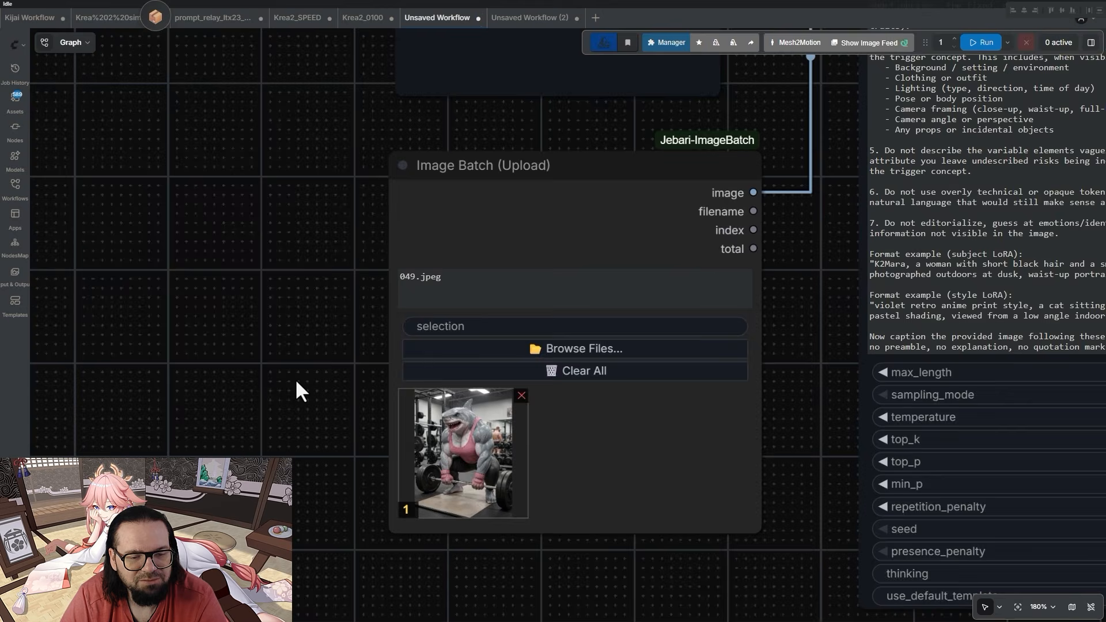
scroll(296, 382, "down", 7)
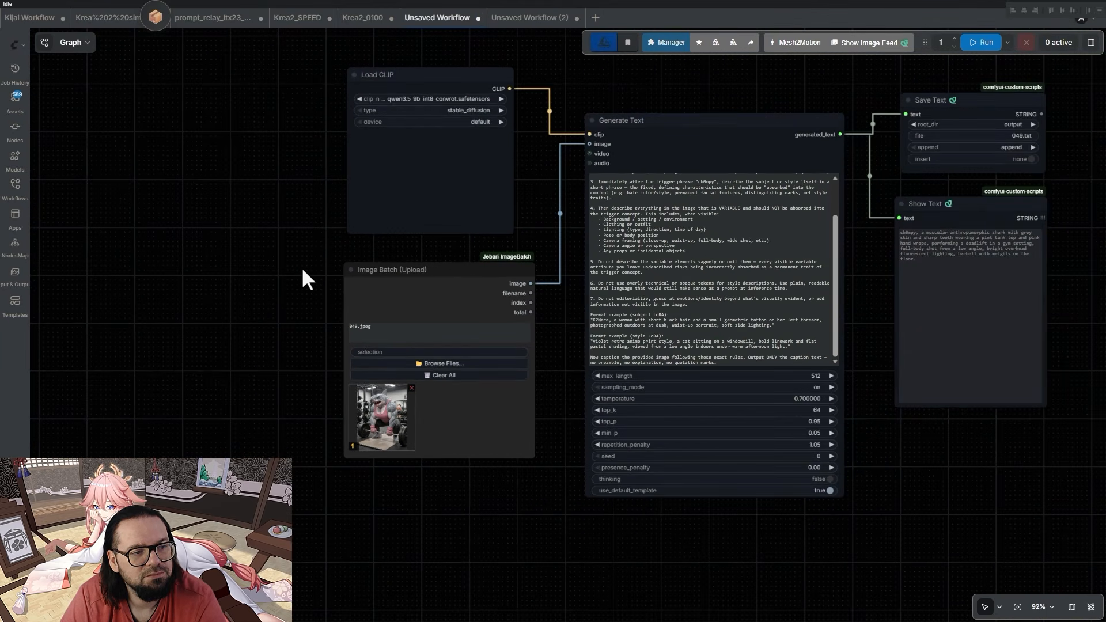